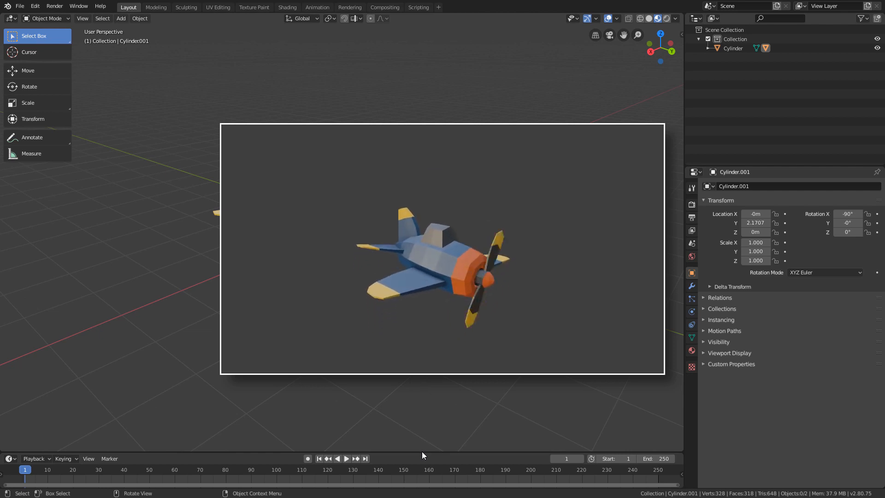
Enlarge the timeline area slightly and set the animation's end frame to 240
drag(422, 452, 427, 436)
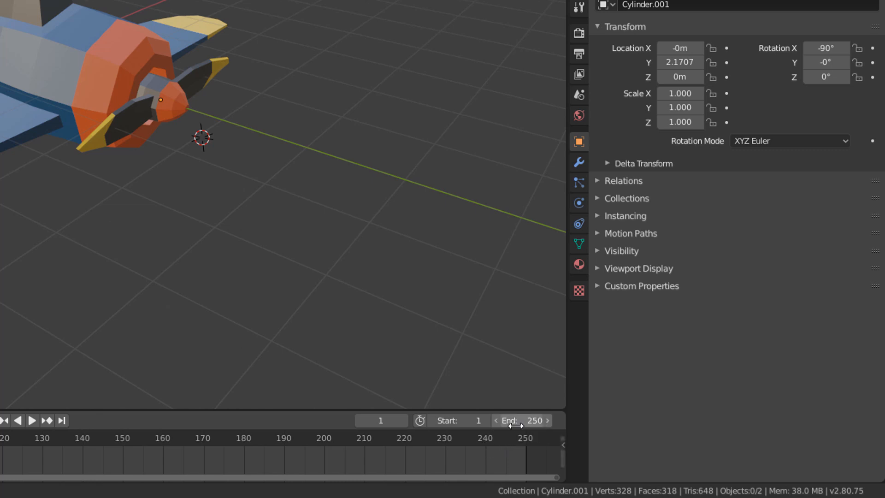
click(541, 420)
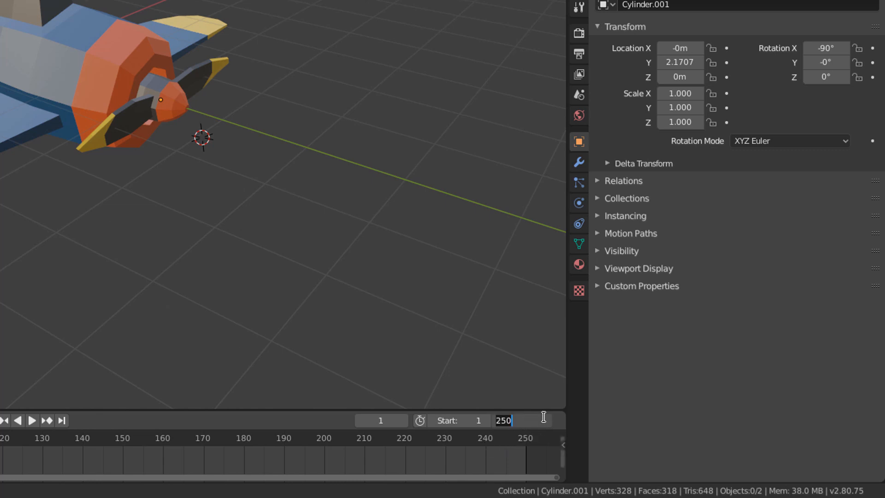
text(240)
key(Return)
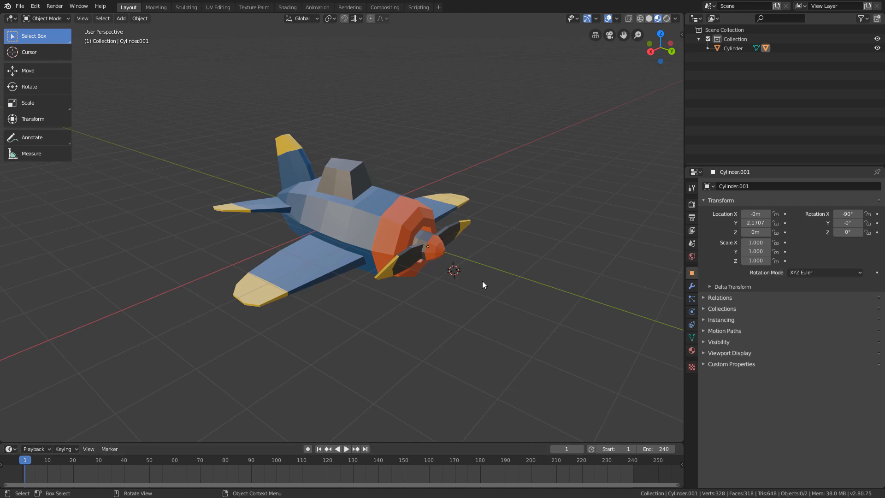
Select the airplane's propeller and insert a Rotation keyframe for it at frame 1
mouse_move(482, 282)
middle_down()
mouse_move(523, 286)
mouse_move(480, 282)
middle_up()
scroll(481, 281, up, 1)
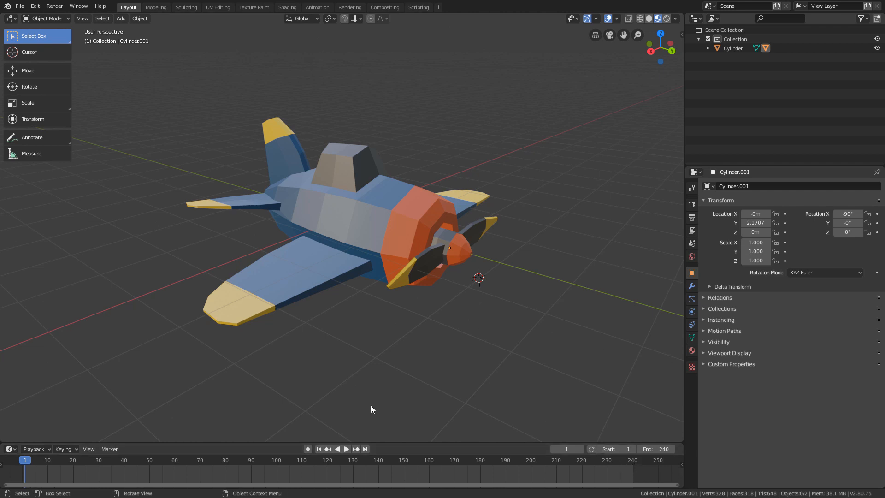
middle_drag(49, 468, 69, 469)
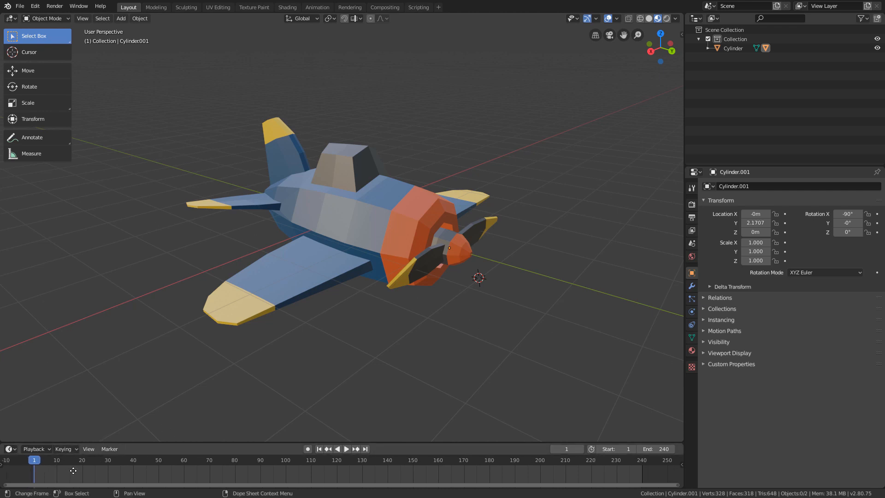
click(456, 261)
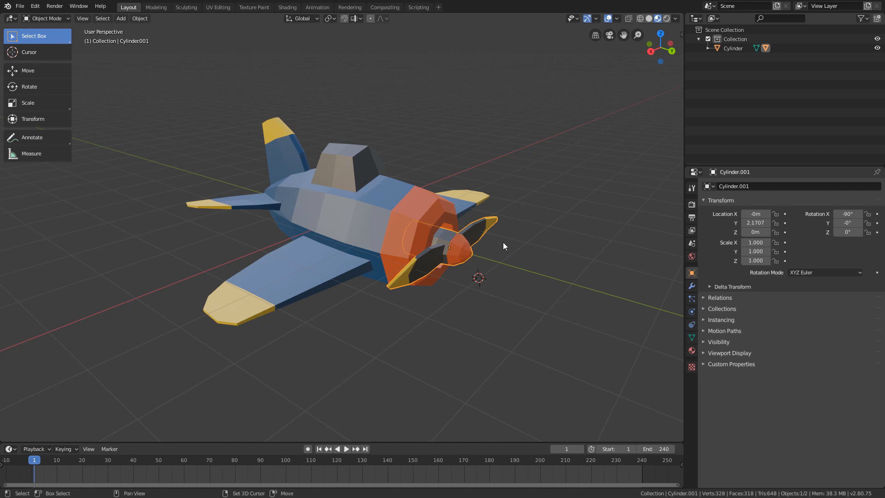
middle_drag(503, 242, 494, 236)
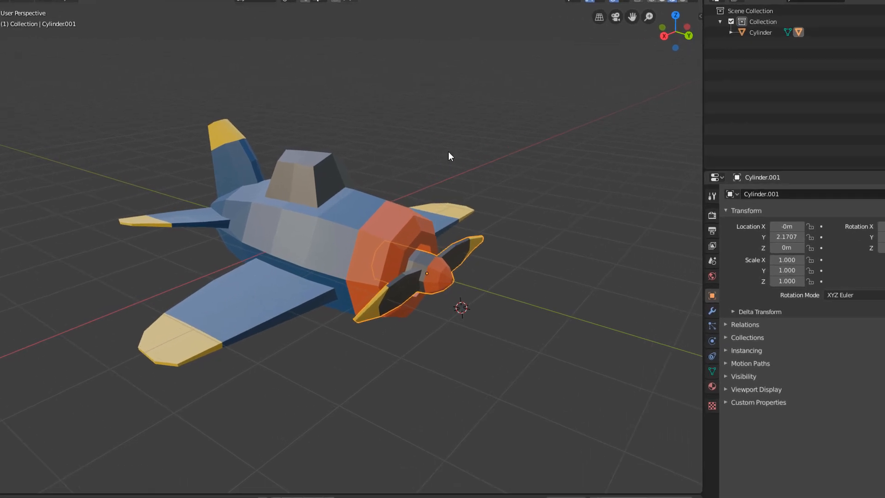
key(i)
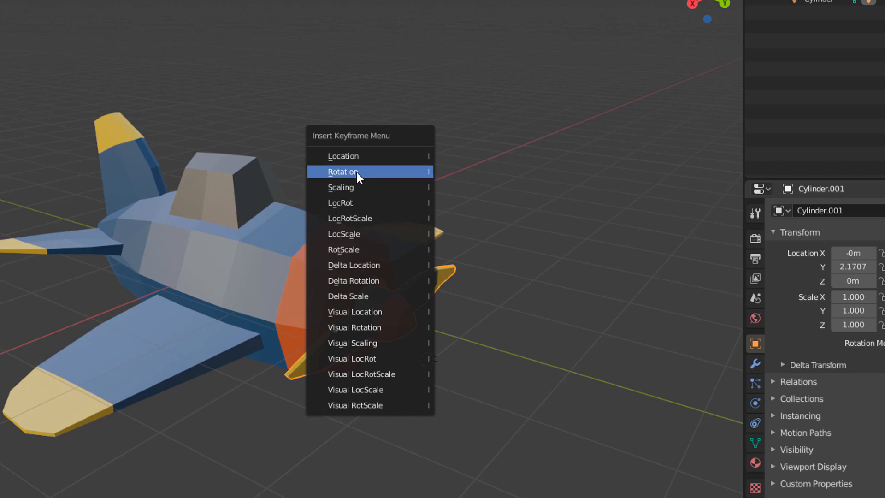
click(374, 171)
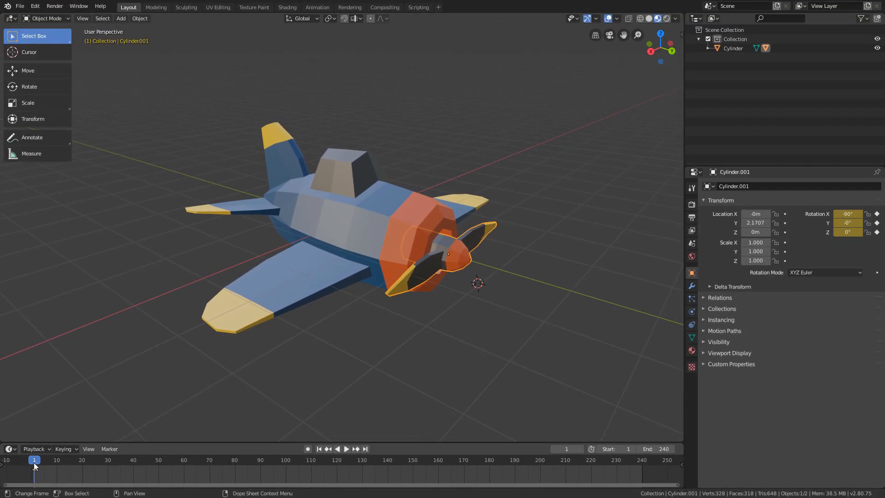
Move the playhead to the last frame, 240, with playback stopped
key(space)
drag(141, 463, 500, 462)
drag(632, 474, 640, 477)
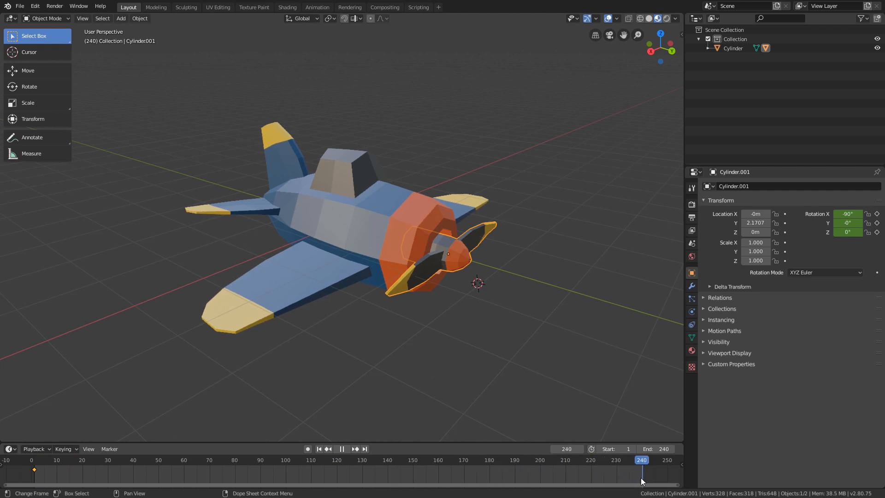
key(space)
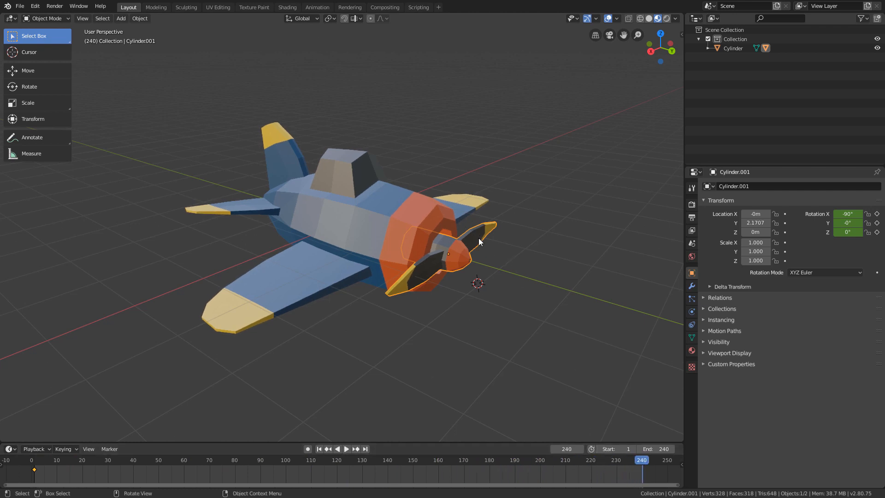
middle_drag(478, 238, 453, 283)
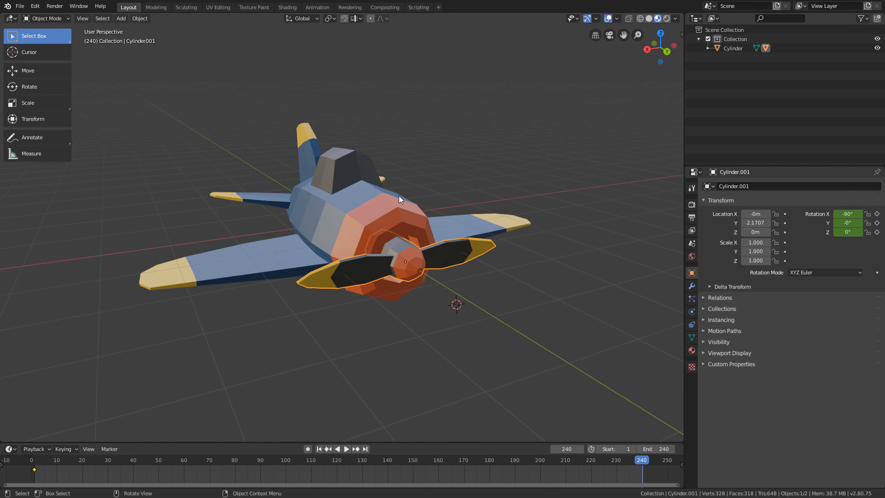
middle_drag(397, 270, 420, 285)
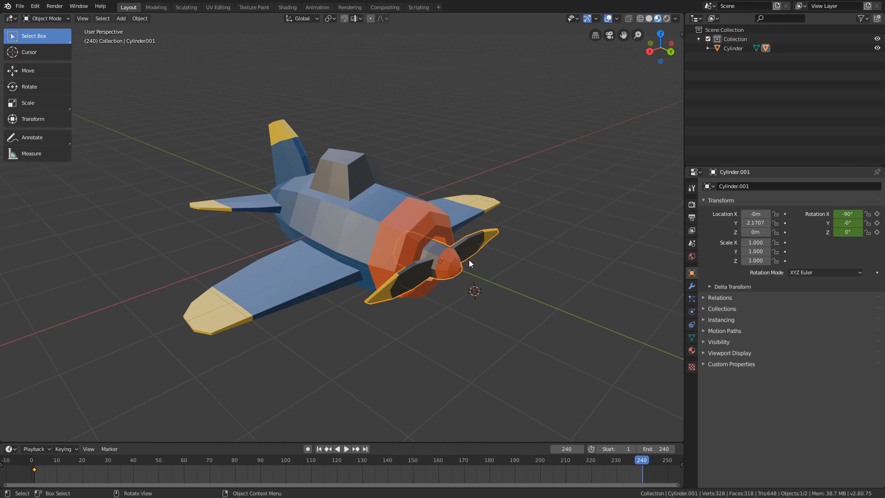
middle_drag(469, 259, 470, 258)
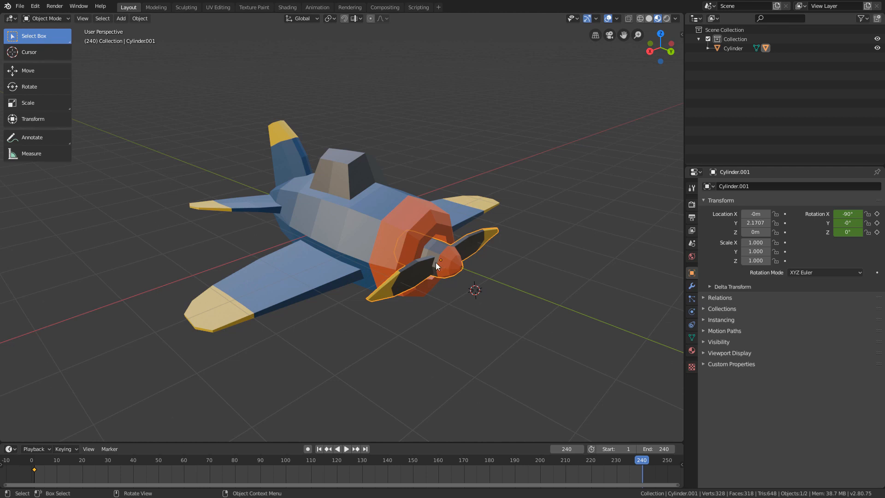
middle_drag(435, 262, 443, 270)
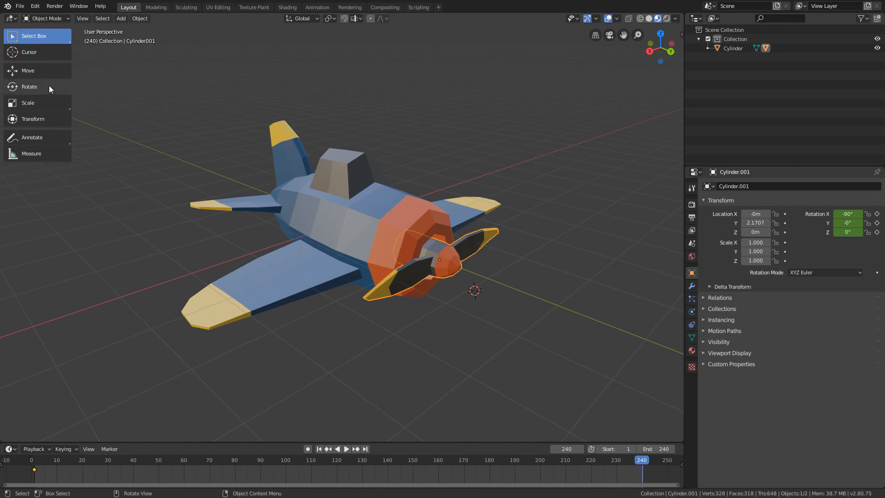
click(38, 85)
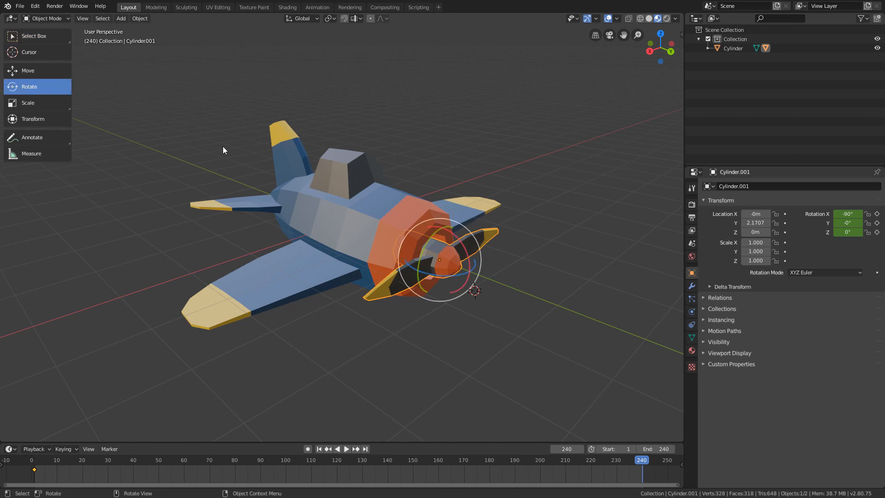
drag(438, 232, 423, 198)
right_click(429, 211)
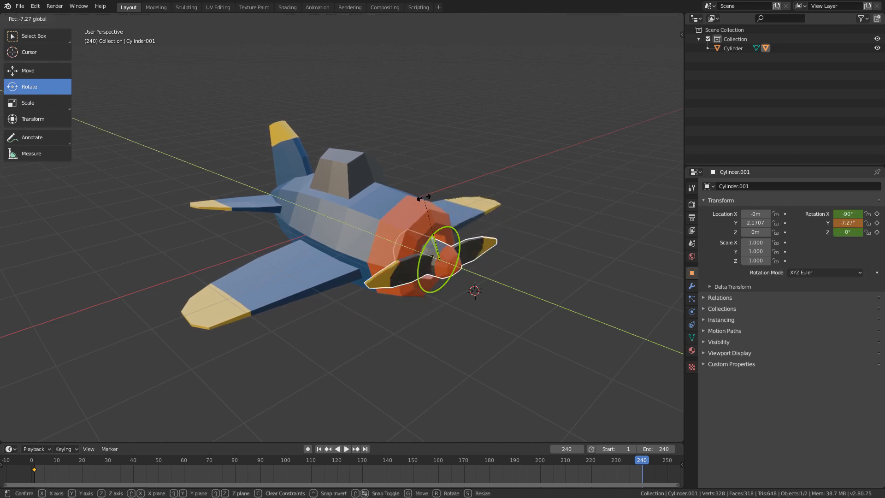
right_click(423, 197)
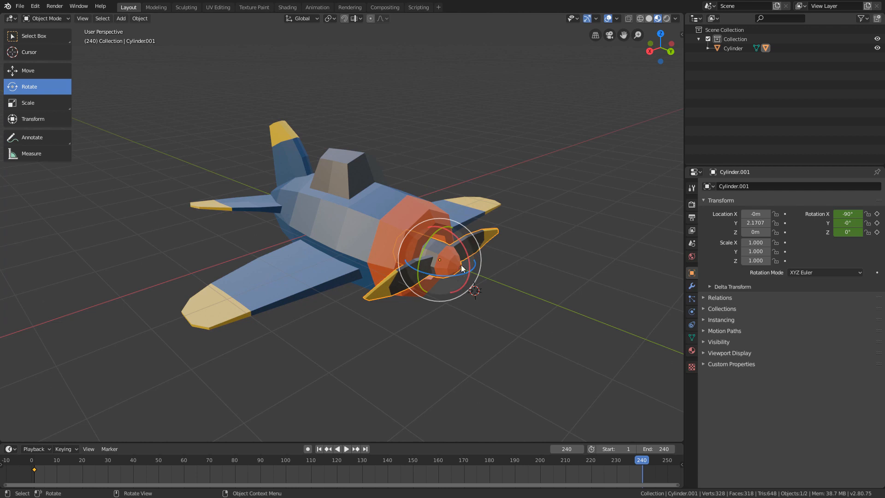
mouse_move(485, 188)
middle_down()
mouse_move(461, 183)
mouse_move(472, 178)
middle_up()
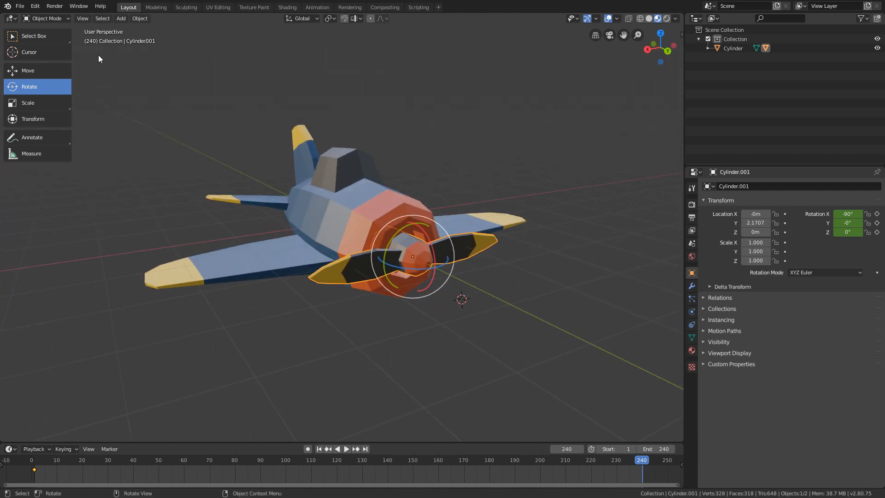
click(57, 38)
middle_drag(270, 142, 335, 185)
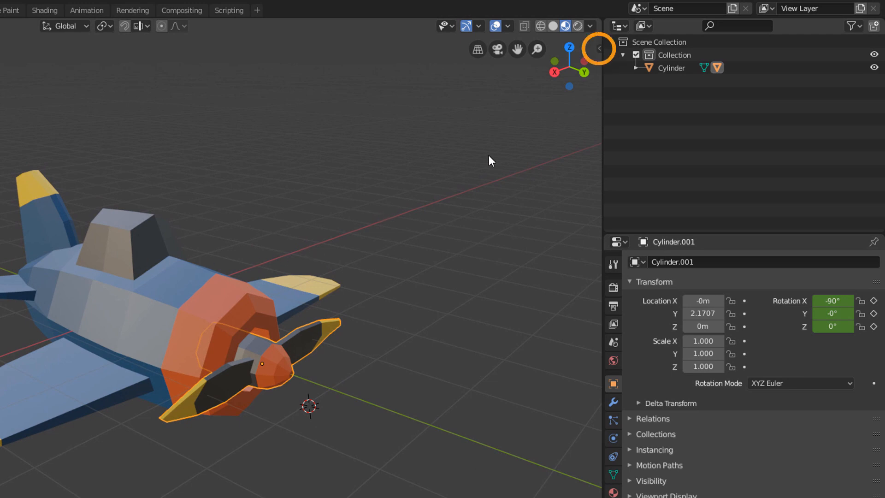
Open the 3D view's sidebar and display the propeller's Item transform values
click(599, 50)
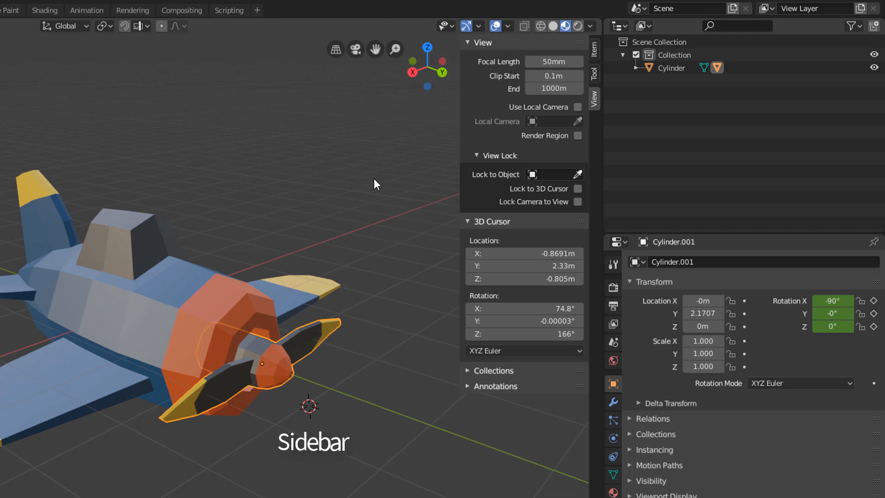
key(n)
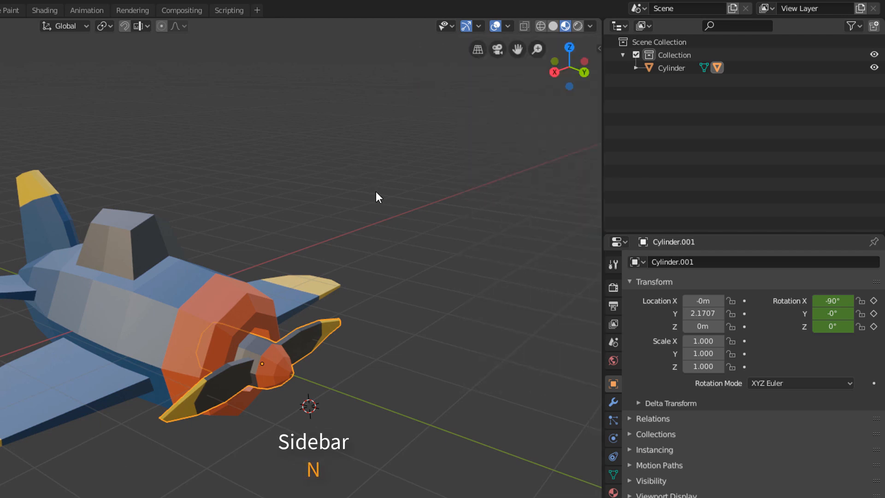
key(n)
key(n)
key(n)
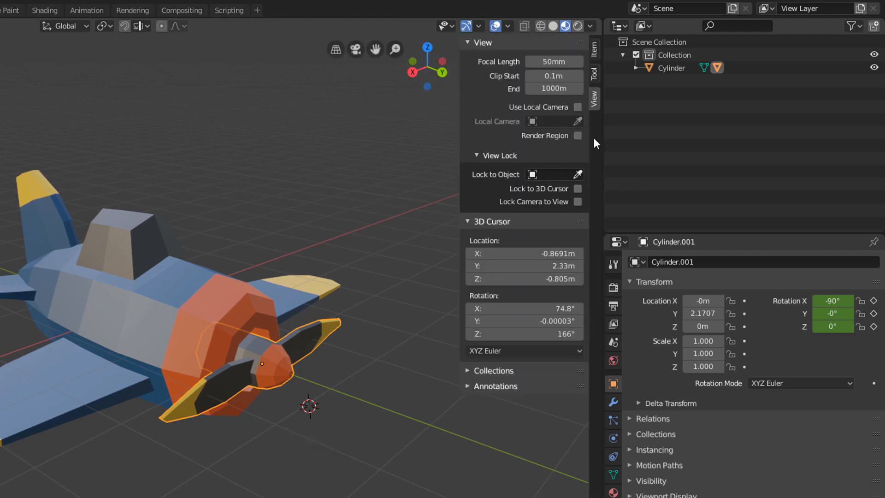
key(n)
key(n)
click(594, 56)
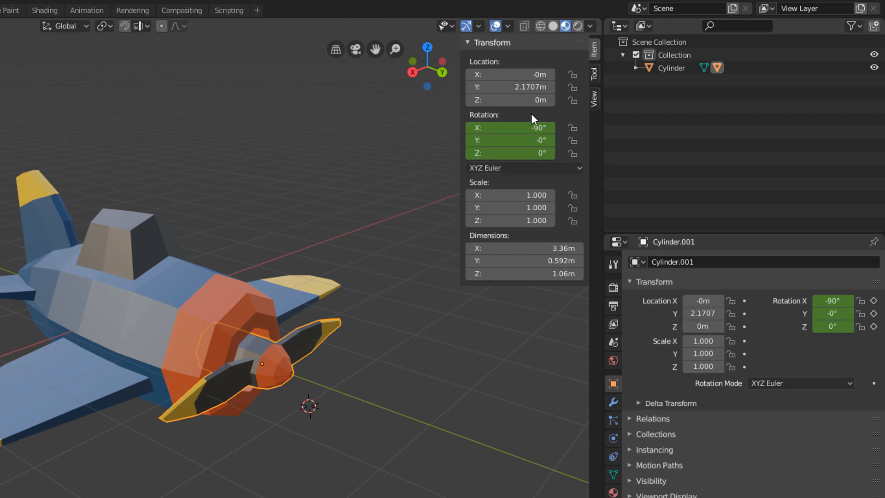
Try out different rotation values for the propeller on each axis and return its Y rotation to 0°
drag(505, 128, 478, 140)
right_click(512, 128)
right_click(535, 140)
right_click(514, 153)
click(517, 141)
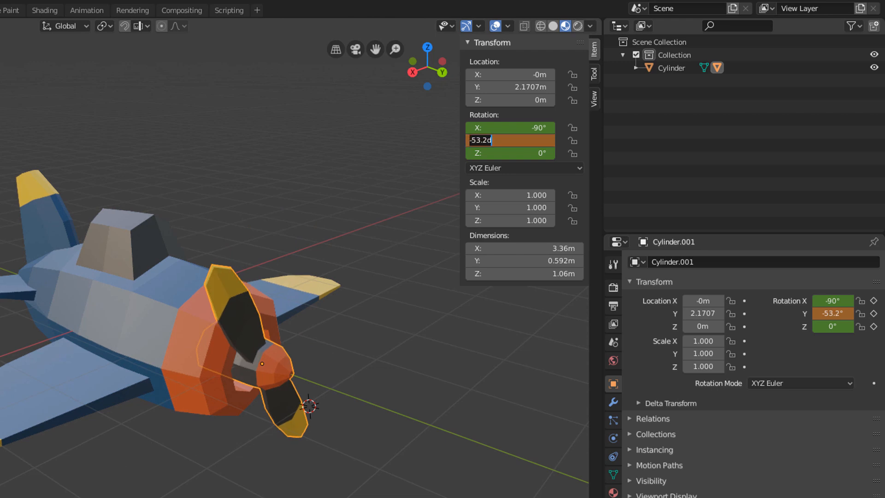
key(Return)
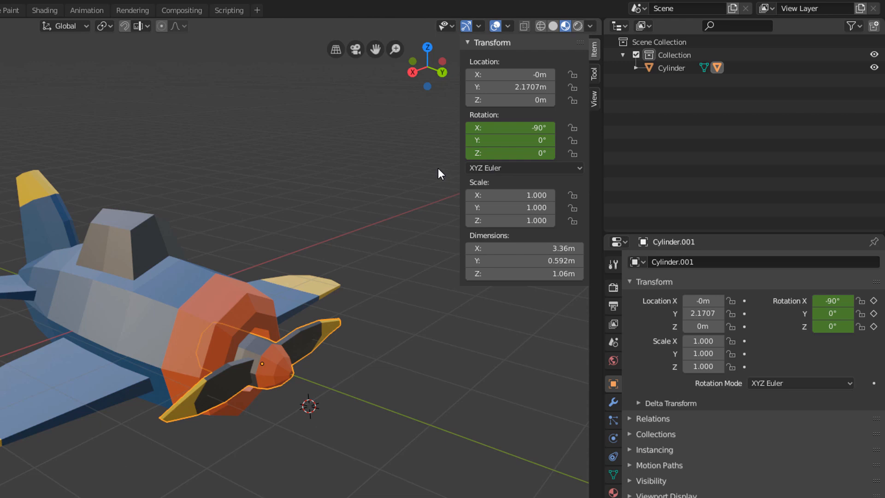
Set the propeller's Y rotation to 18000° and insert a Rotation keyframe at frame 240
click(529, 140)
text(18000)
key(Return)
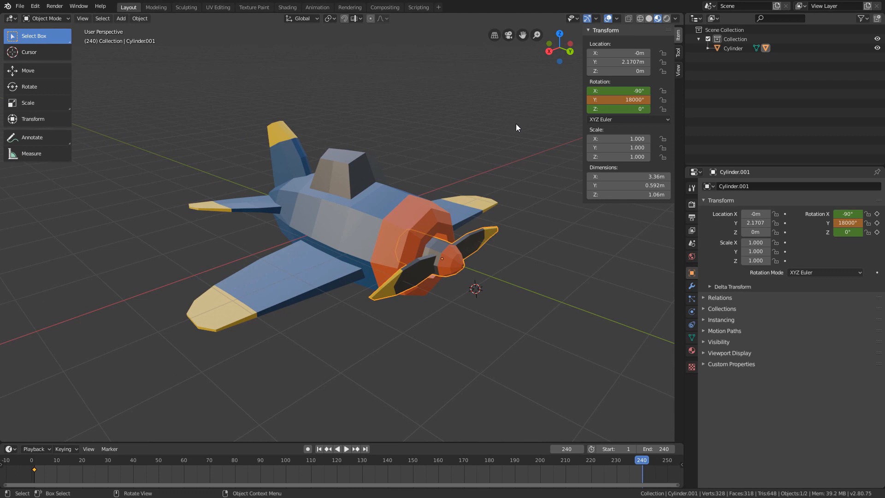
key(i)
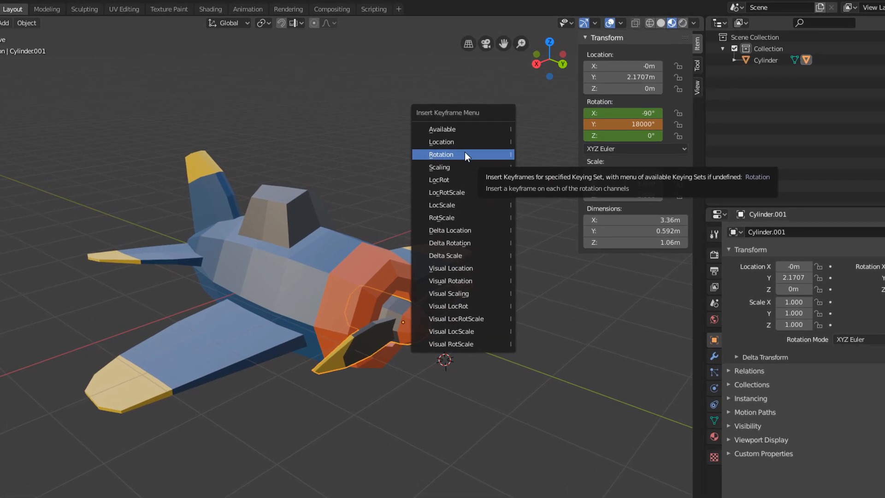
click(464, 154)
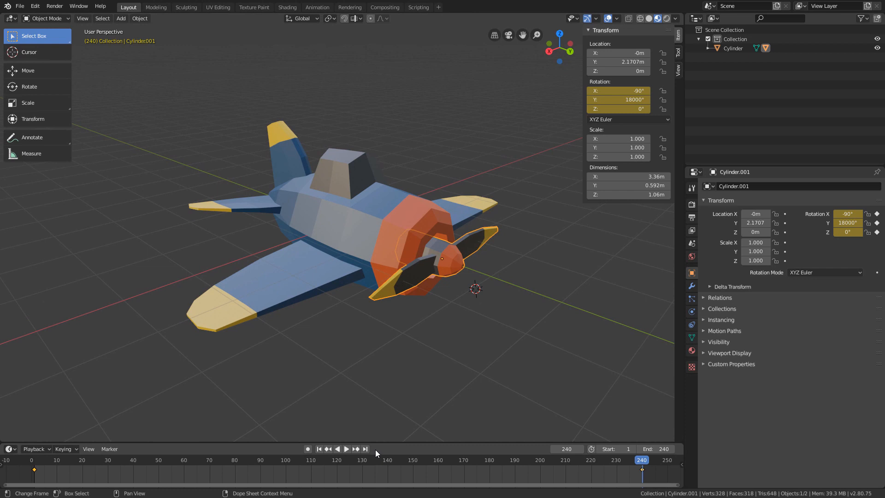
Play the animation to check the propeller's spin from several angles, and hide the sidebar
click(346, 448)
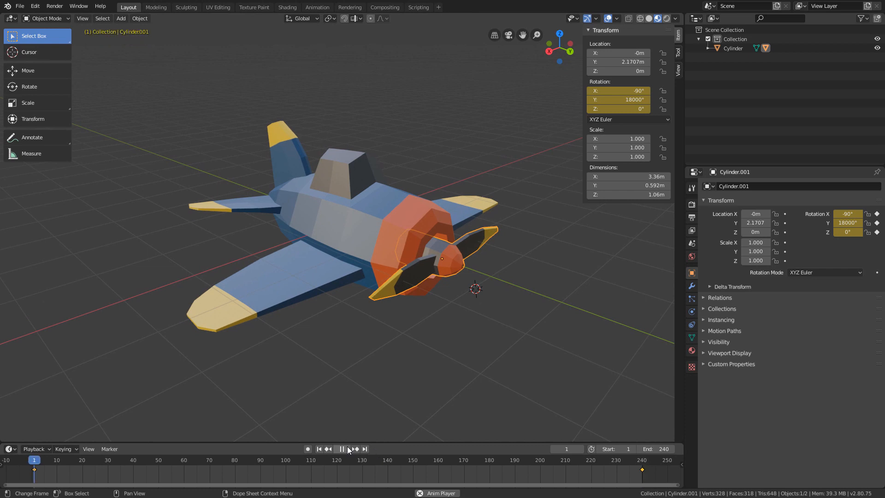
scroll(394, 366, down, 1)
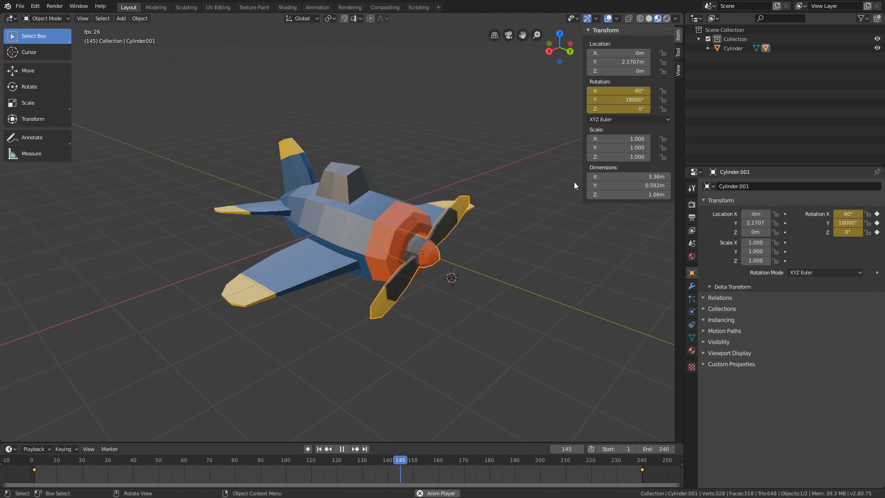
drag(582, 150, 663, 152)
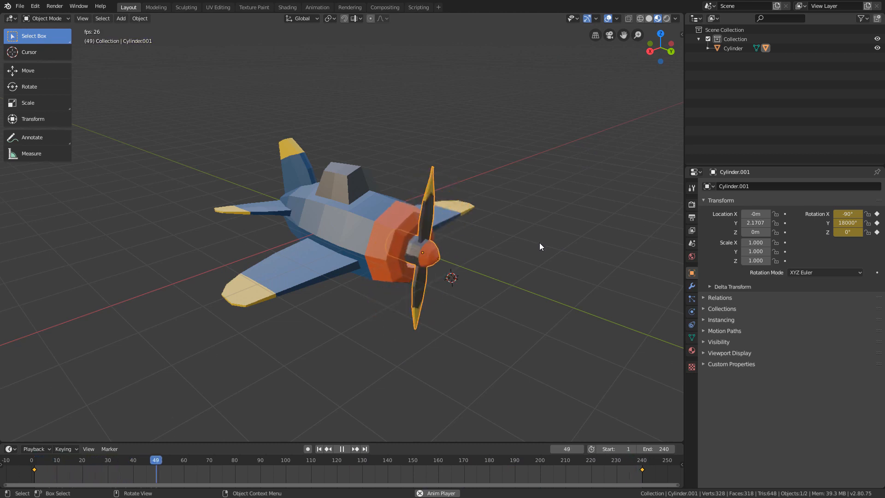
middle_drag(559, 259, 552, 258)
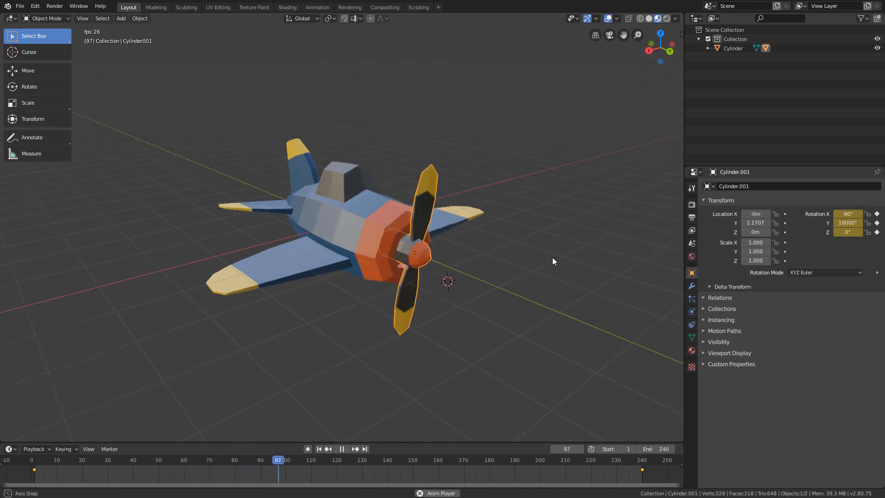
scroll(553, 258, down, 1)
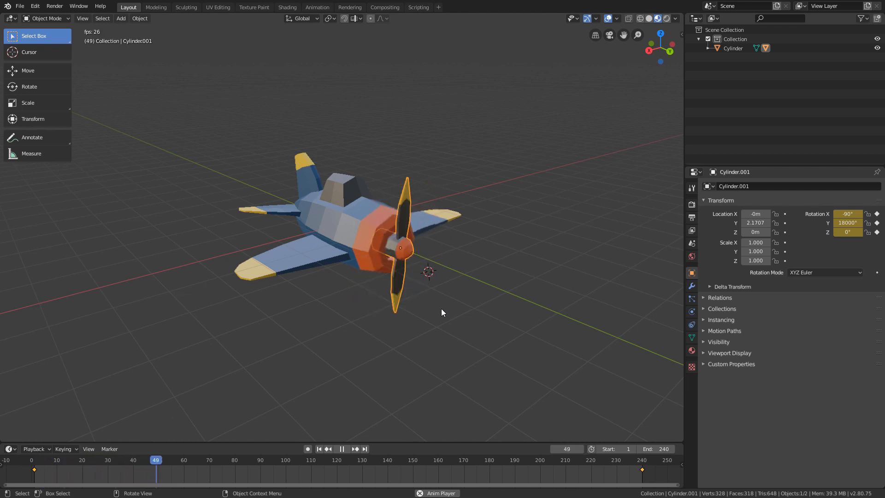
mouse_move(440, 308)
middle_down()
mouse_move(372, 306)
mouse_move(452, 311)
middle_up()
scroll(453, 313, up, 2)
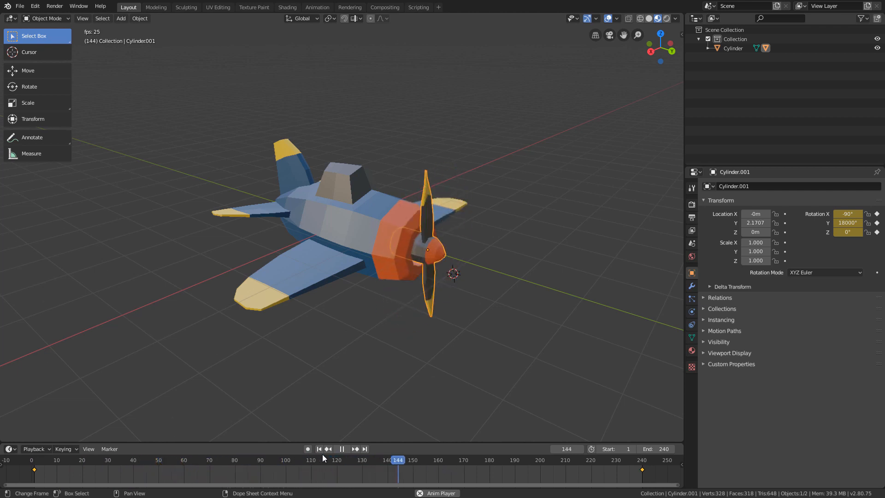
Set both of the propeller's keyframes to Linear interpolation and play the animation to check the spin
click(346, 449)
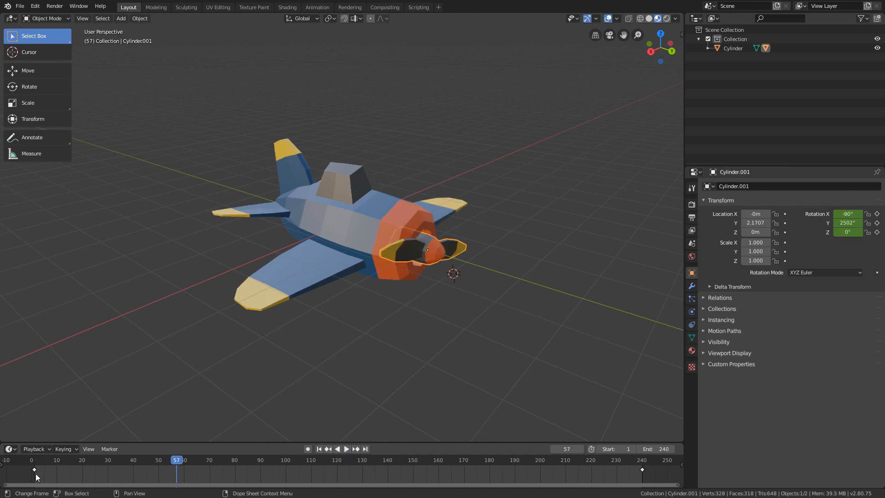
drag(19, 476, 659, 469)
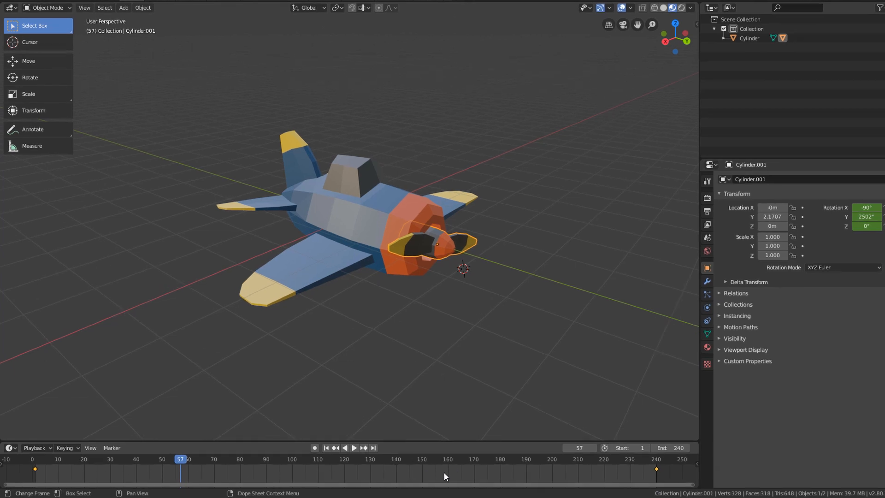
right_click(567, 462)
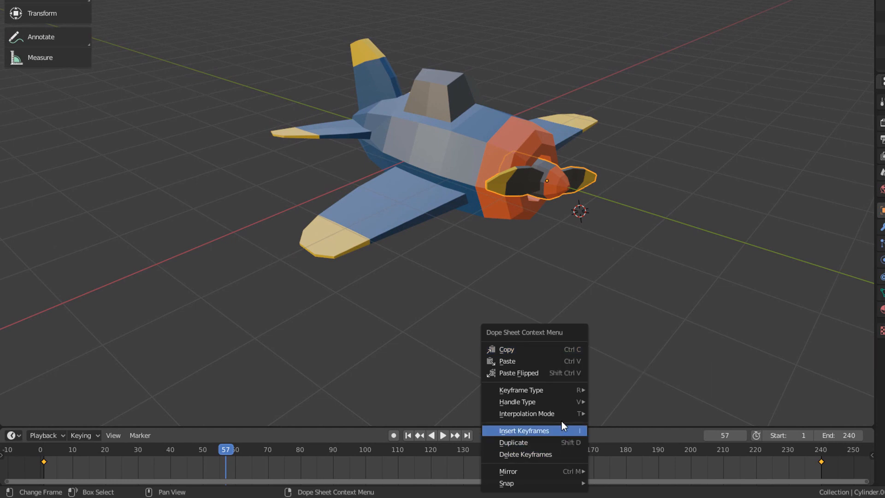
mouse_move(560, 414)
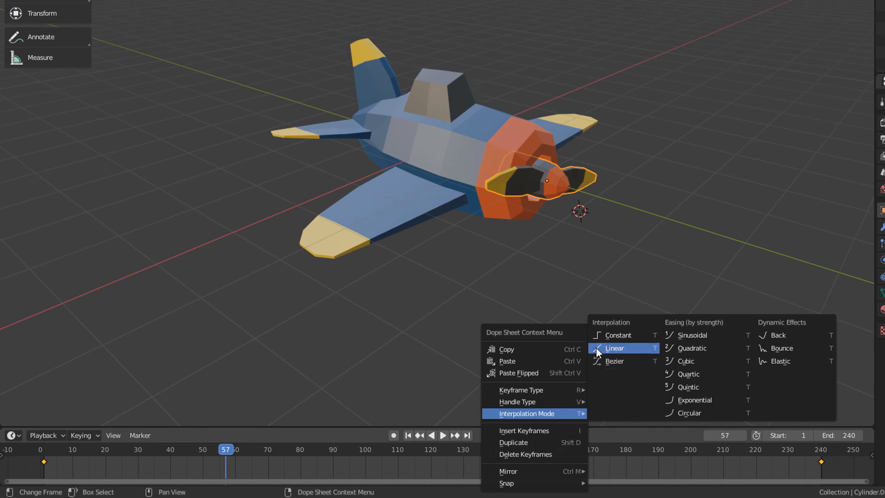
click(631, 348)
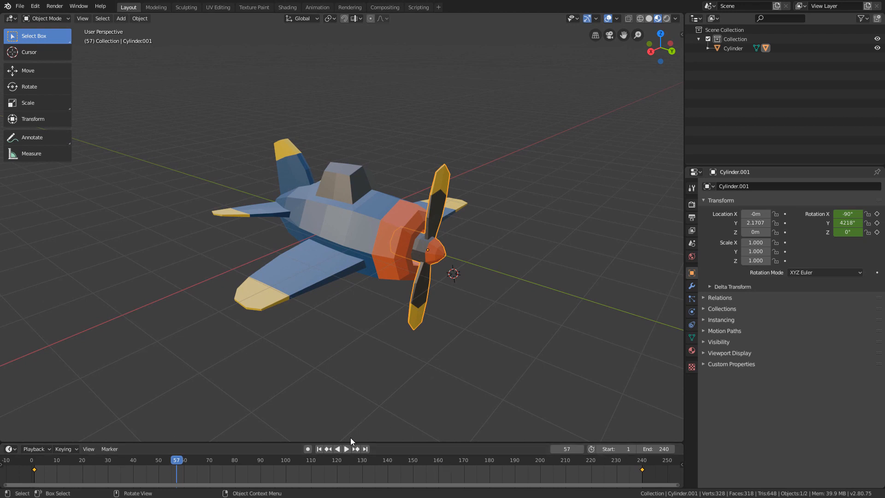
click(346, 448)
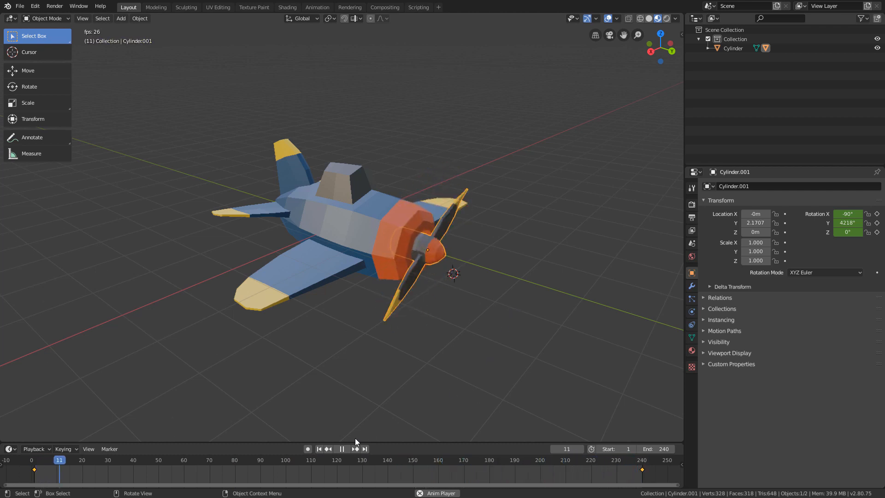
click(341, 448)
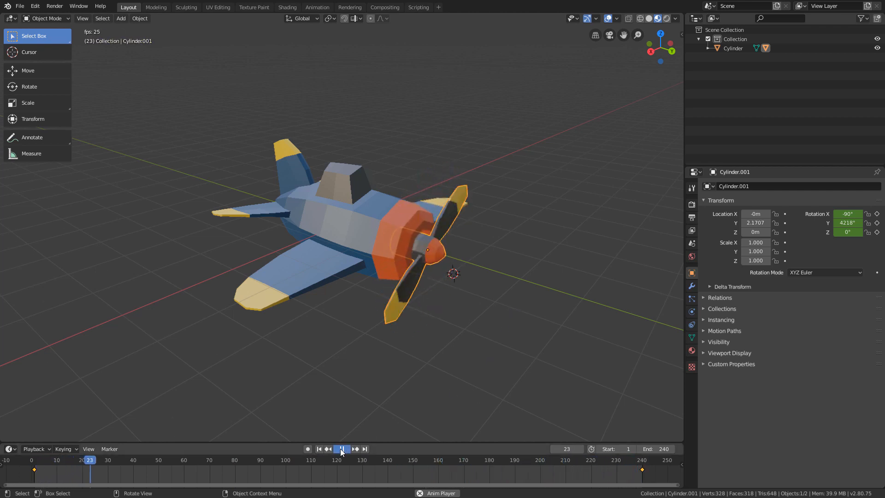
Select the airplane body and move it up about 3.61 m along the Z axis
click(358, 256)
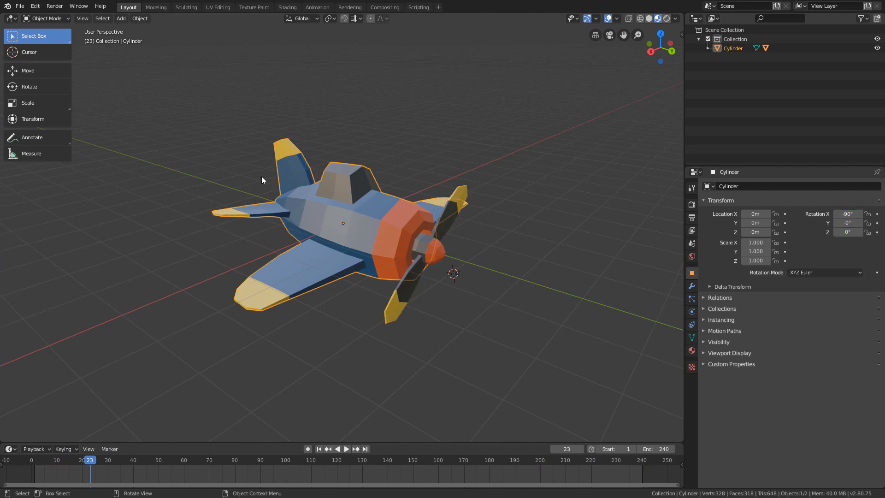
click(29, 75)
scroll(346, 189, down, 3)
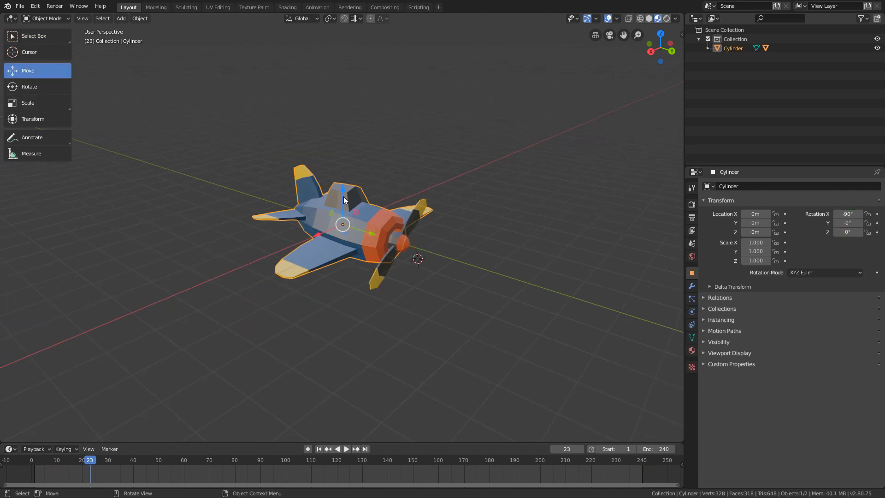
drag(342, 196, 342, 78)
shift+middle_drag(352, 124, 357, 176)
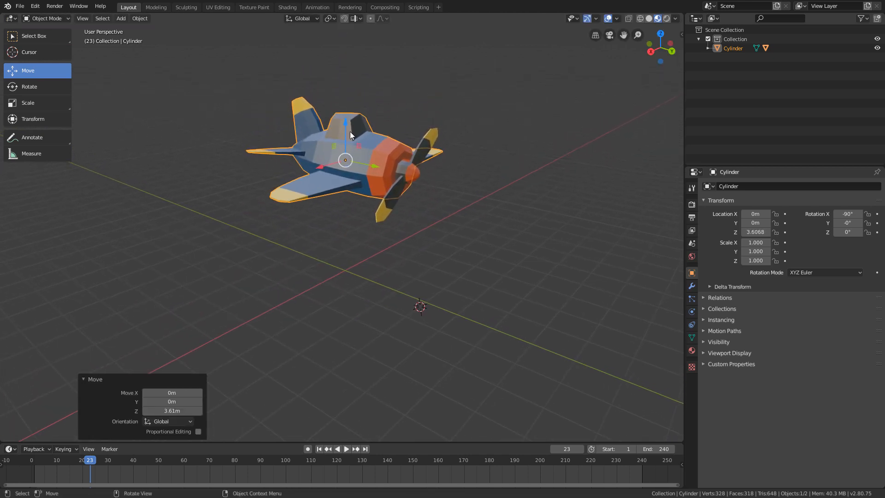
drag(346, 130, 346, 130)
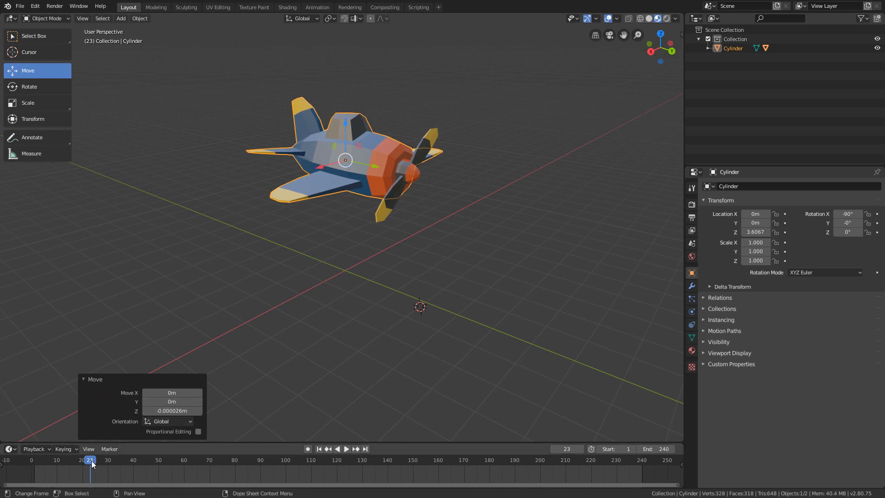
Go to frame 0 and insert a LocRot keyframe for the raised airplane body
drag(91, 460, 34, 471)
key(space)
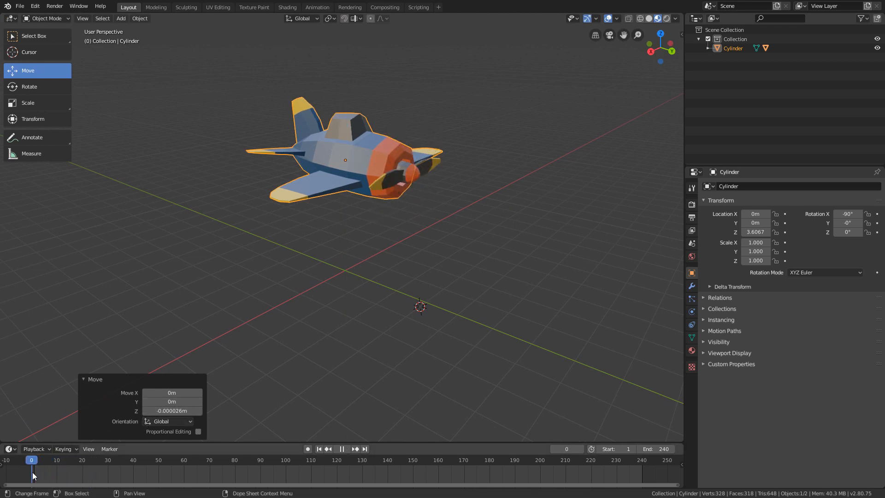
key(space)
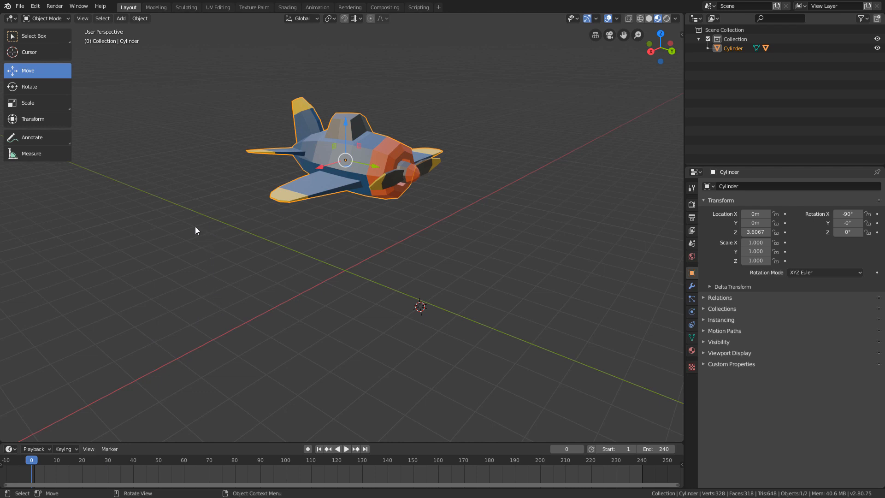
key(i)
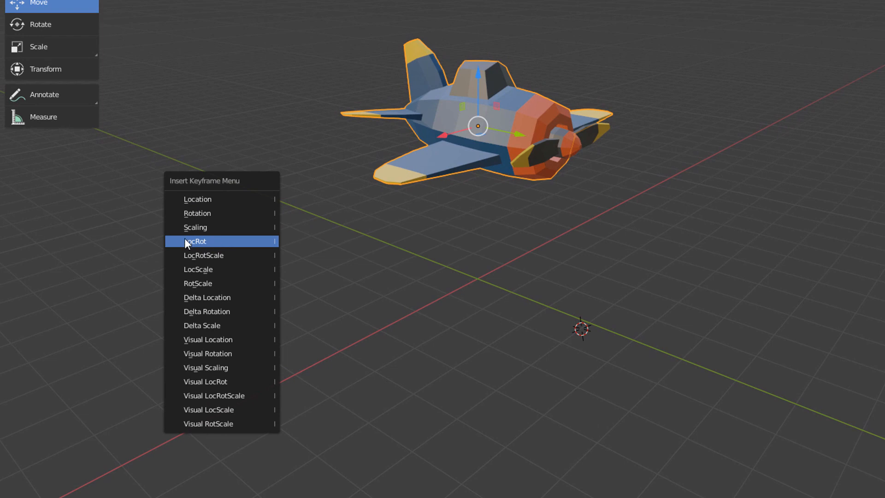
click(231, 242)
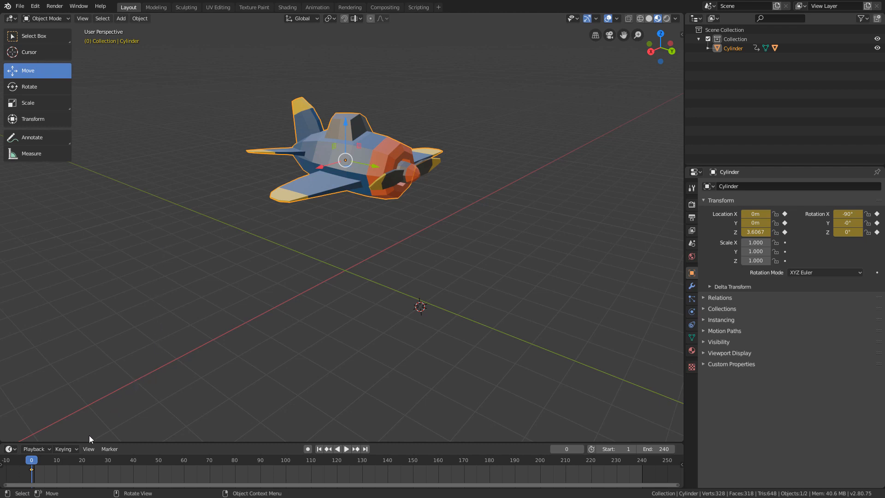
At frame 60, lower the airplane body about 2.96 m along Z and insert a LocRot keyframe
key(space)
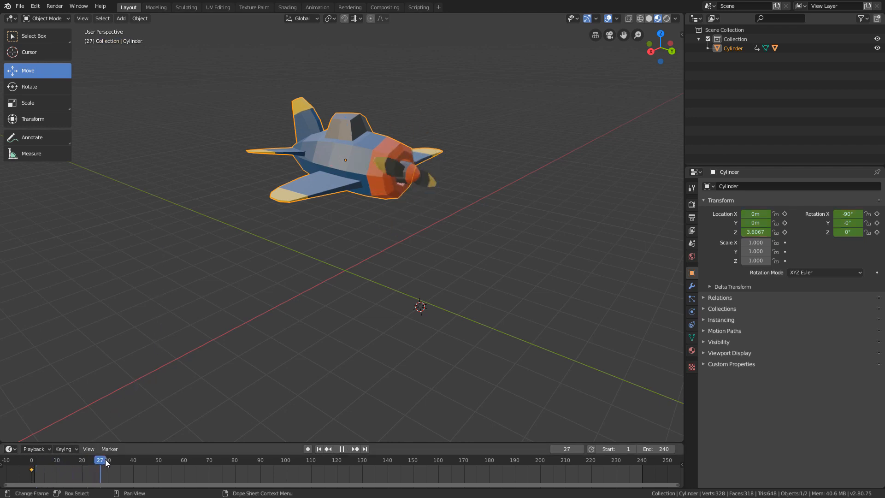
drag(186, 477, 184, 478)
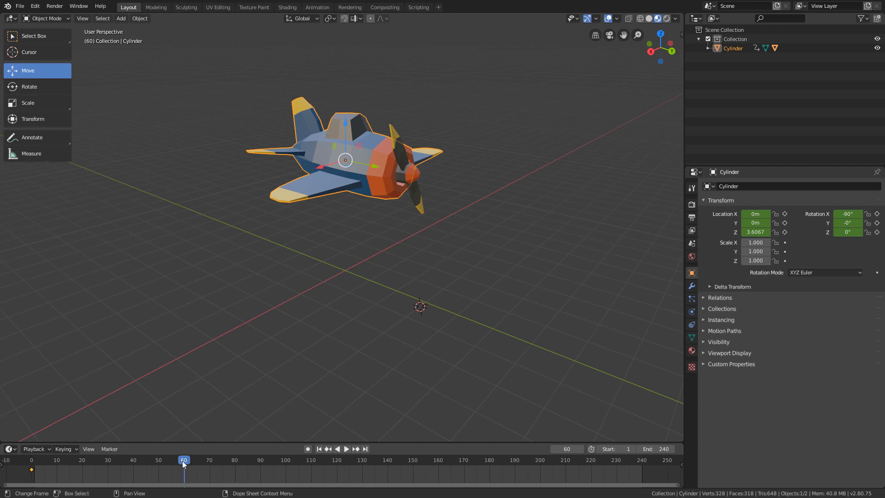
key(space)
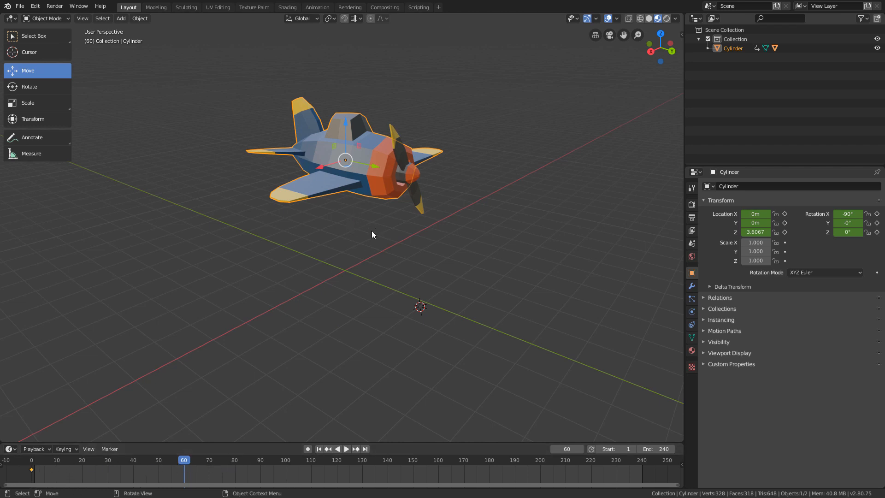
mouse_move(372, 232)
middle_down()
mouse_move(353, 240)
mouse_move(363, 239)
middle_up()
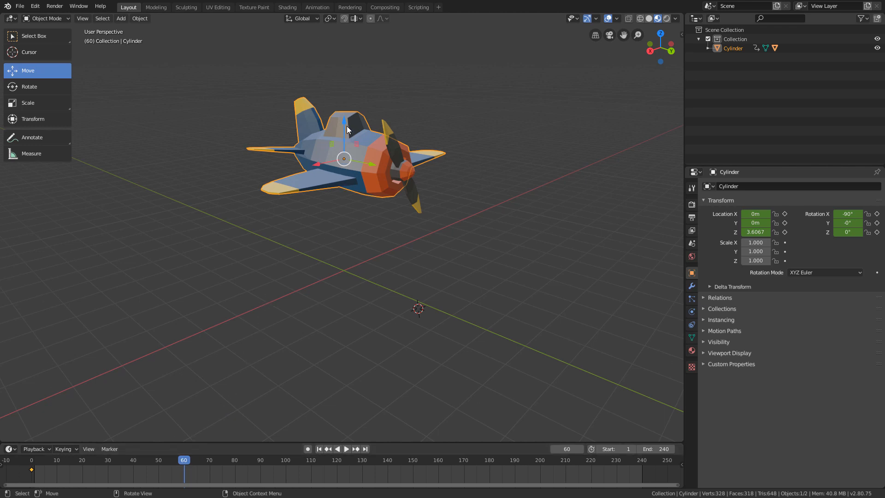
drag(347, 122, 337, 215)
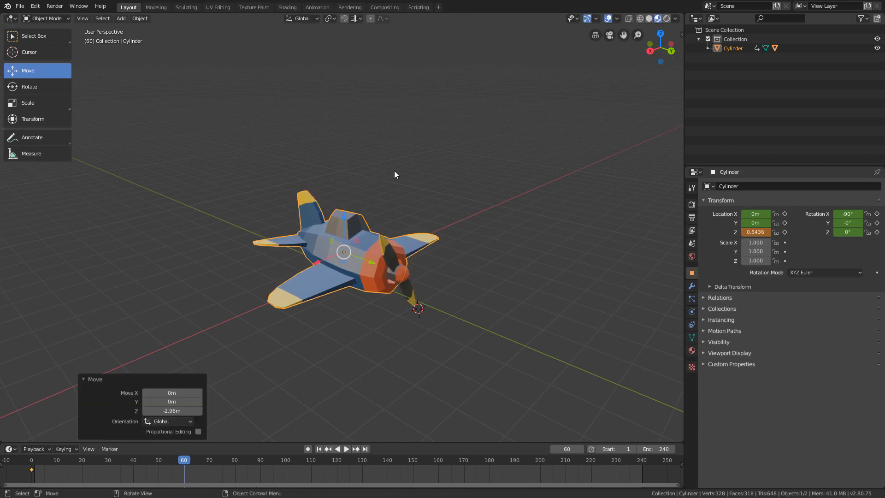
key(i)
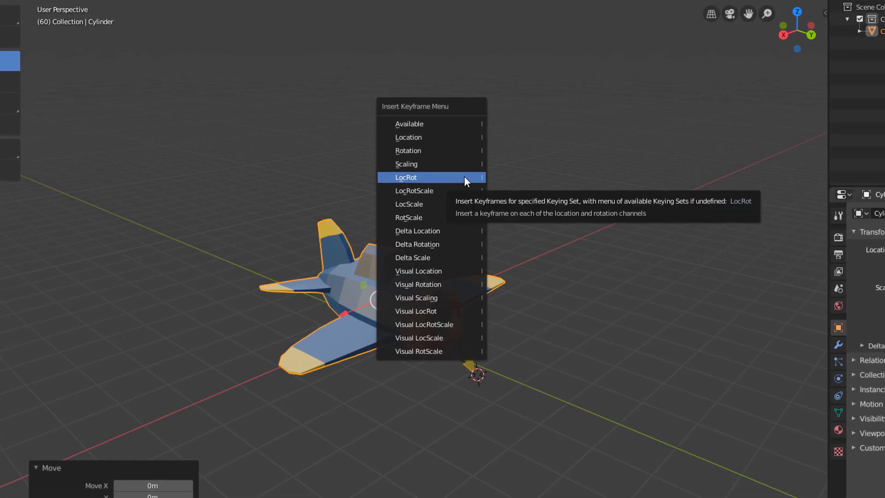
click(432, 179)
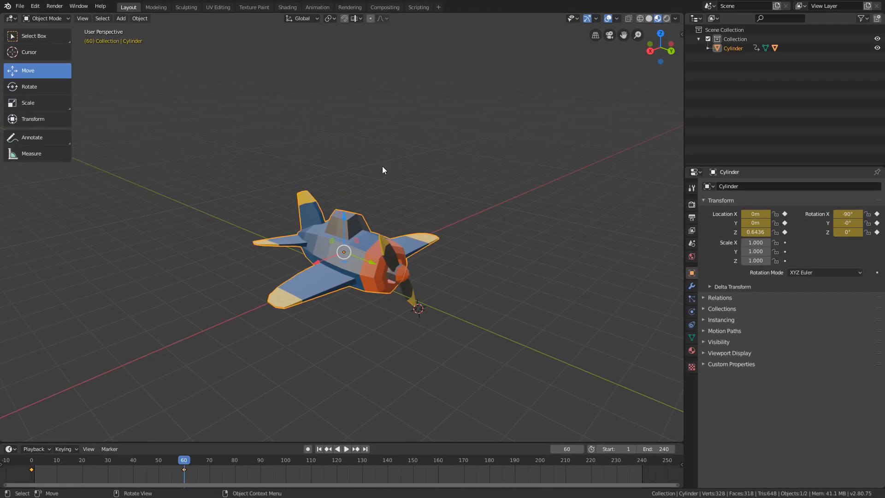
Play the animation from frame 0 to check the airplane's descent, and switch to the Select Box tool
drag(183, 460, 31, 460)
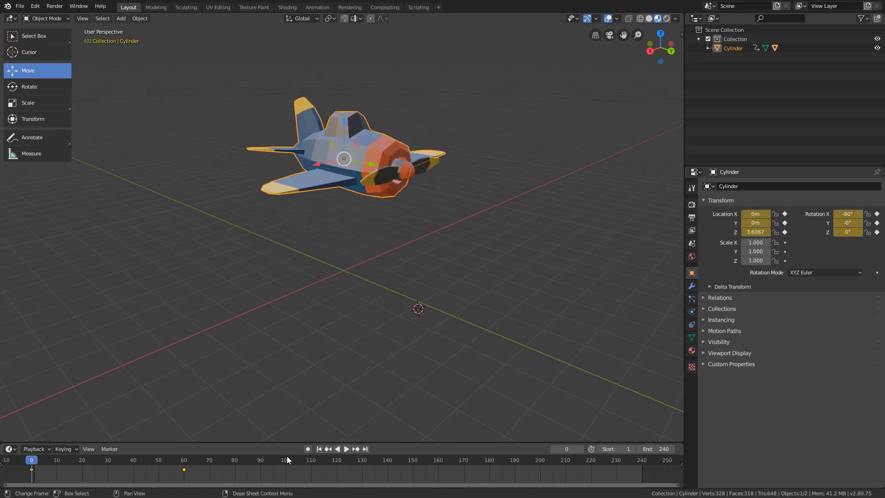
click(347, 449)
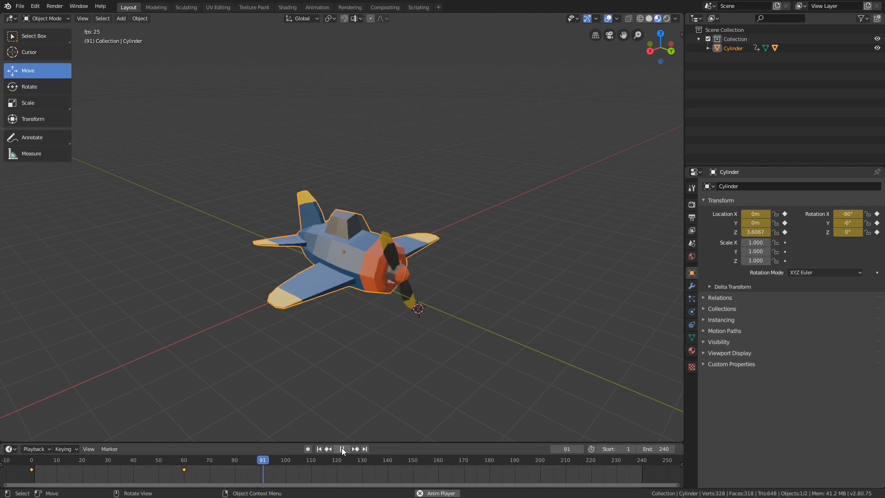
click(35, 33)
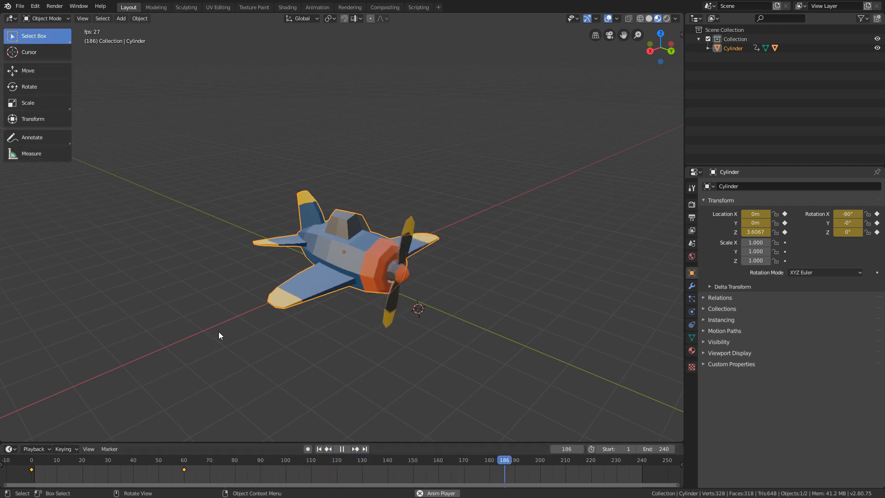
click(342, 449)
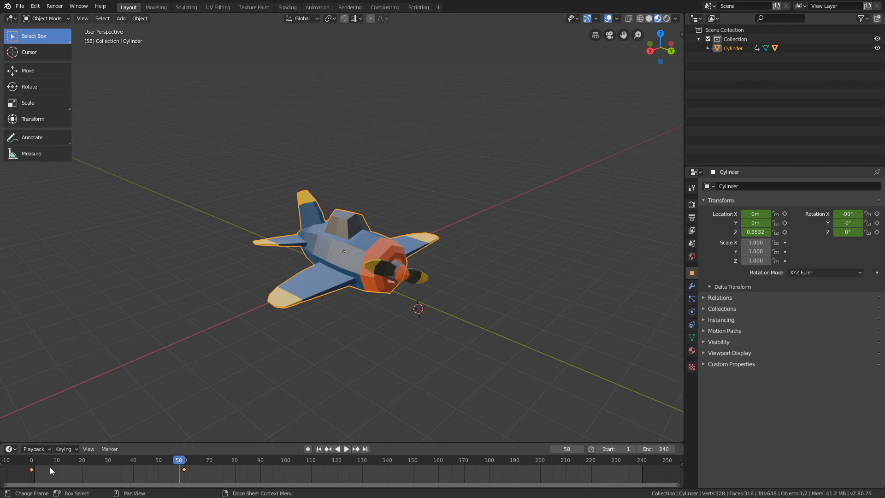
Copy the airplane body's keyframe at frame 0 and paste it at frame 120
drag(40, 463, 26, 471)
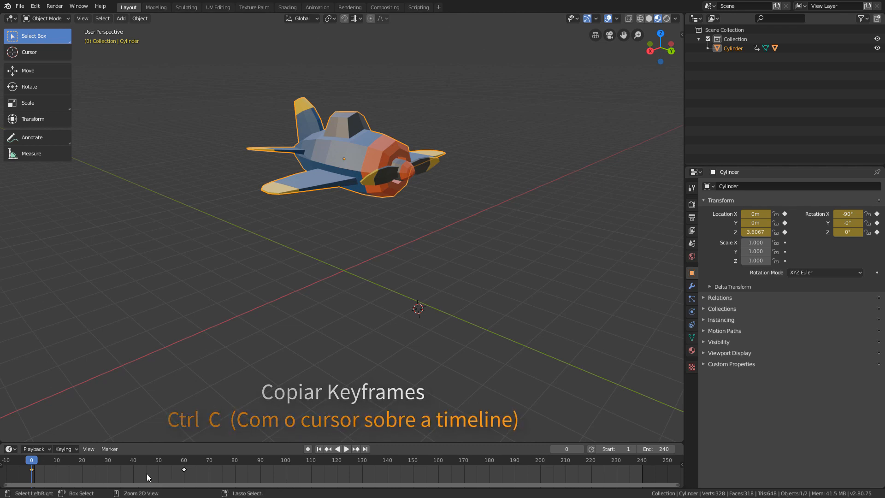
key(ctrl+c)
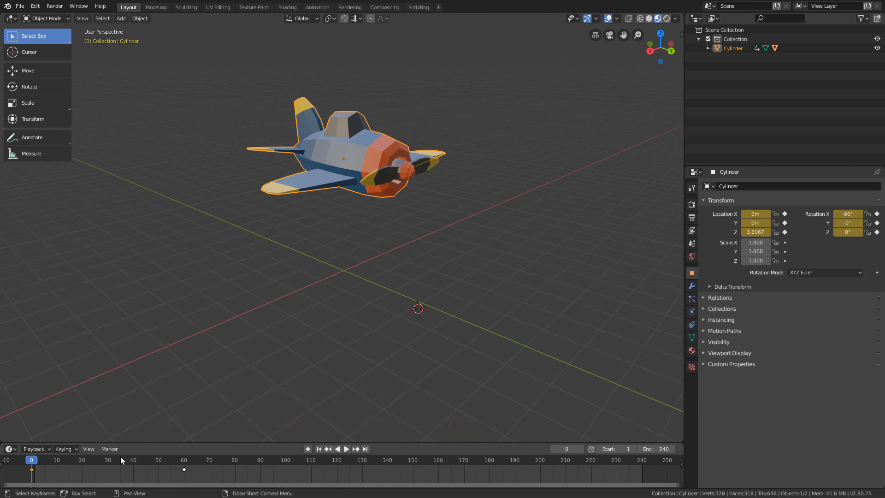
drag(32, 466, 112, 461)
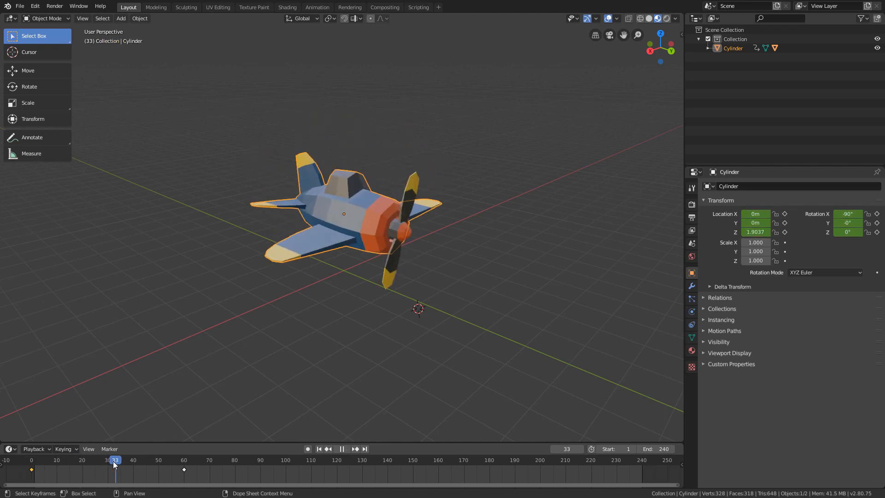
drag(194, 476, 16, 465)
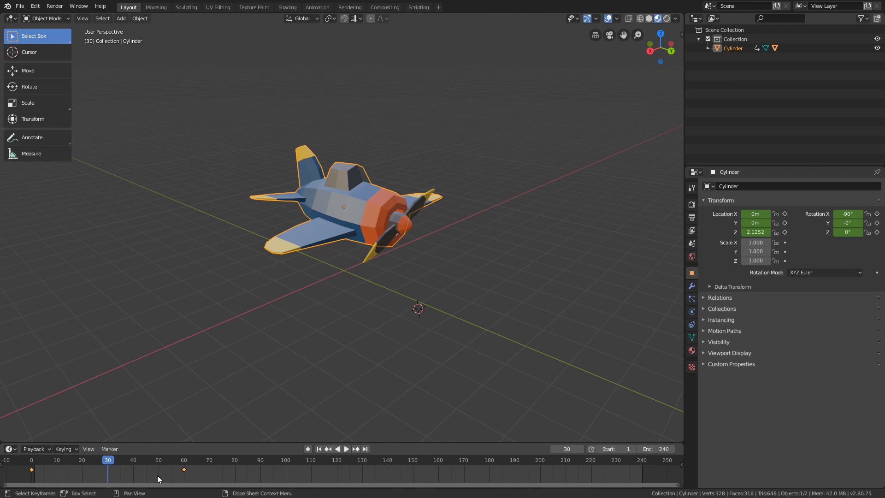
drag(107, 465, 337, 478)
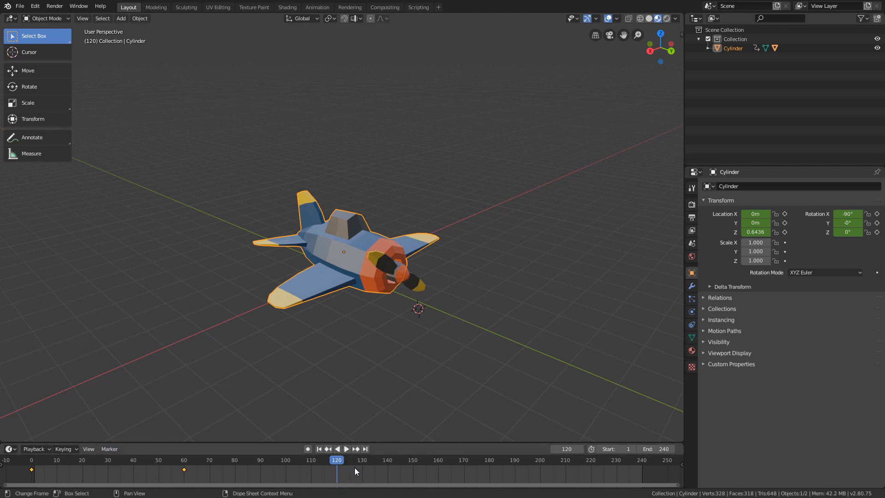
key(ctrl+v)
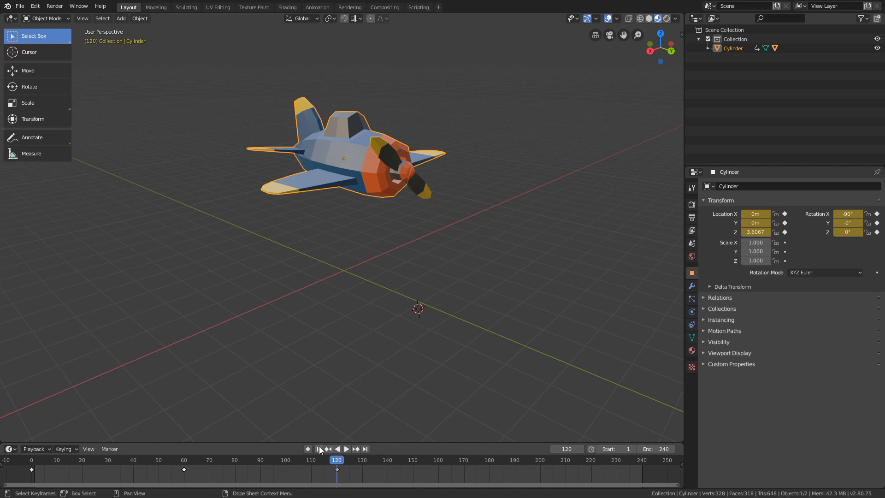
Play the airplane's up-and-down motion from the start of the timeline, stop it and go to frame 30
click(319, 448)
click(346, 449)
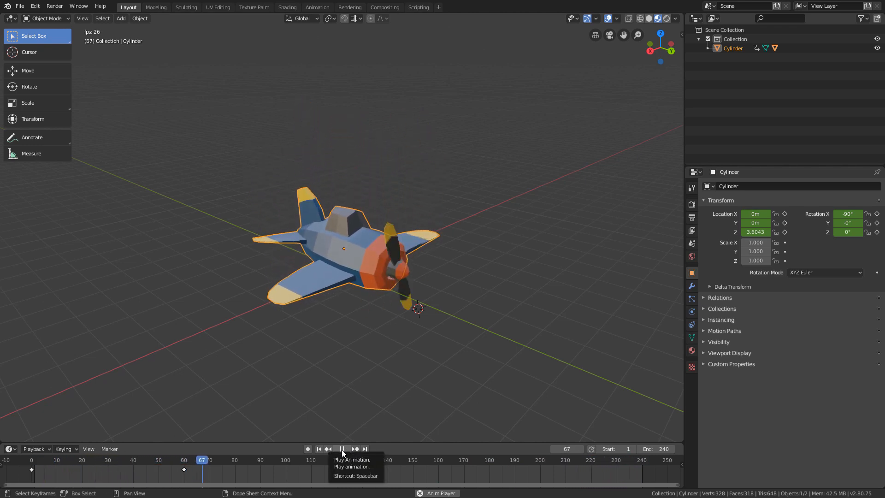
click(341, 450)
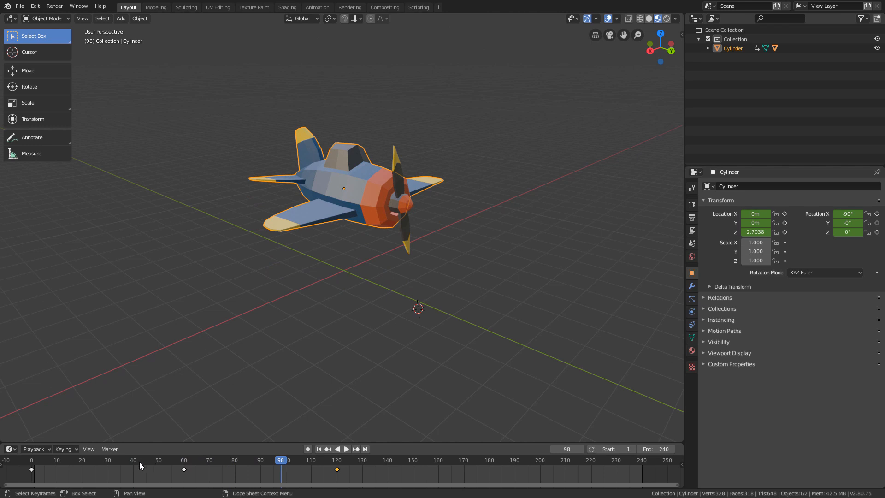
drag(139, 462, 109, 472)
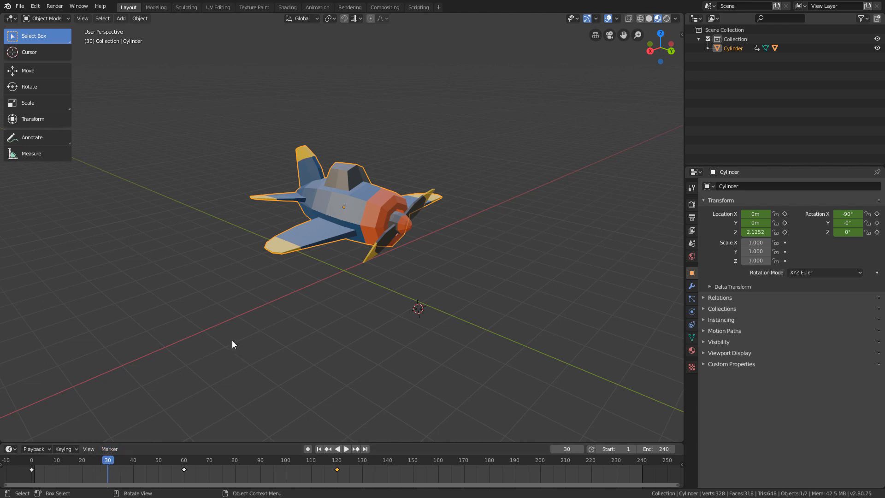
At frame 30, rotate the airplane body 16.5° about the global Y axis and insert a LocRot keyframe
click(30, 87)
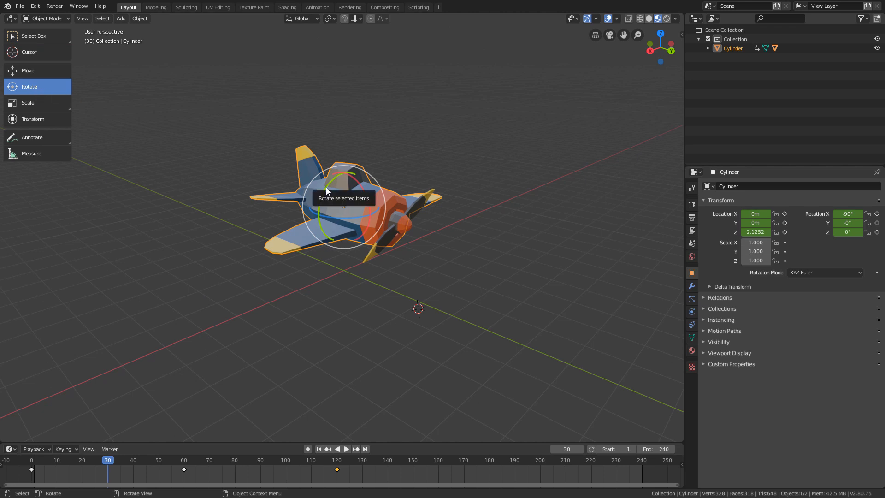
drag(325, 187, 318, 192)
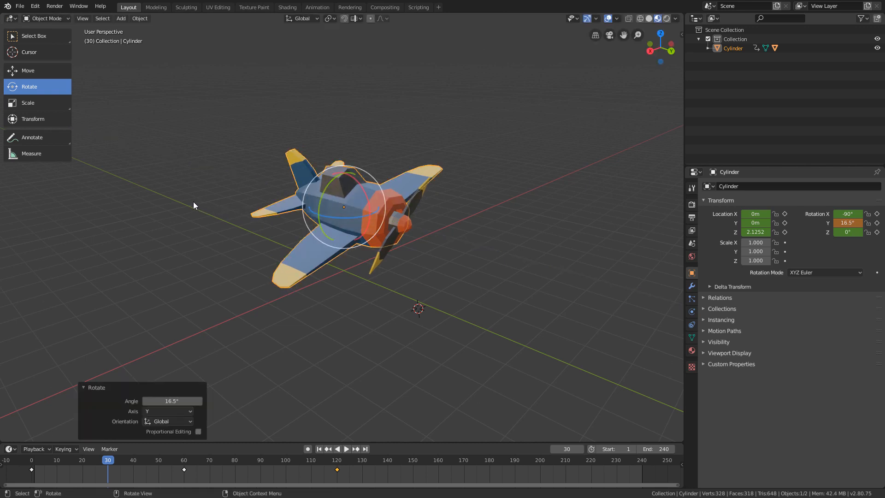
key(i)
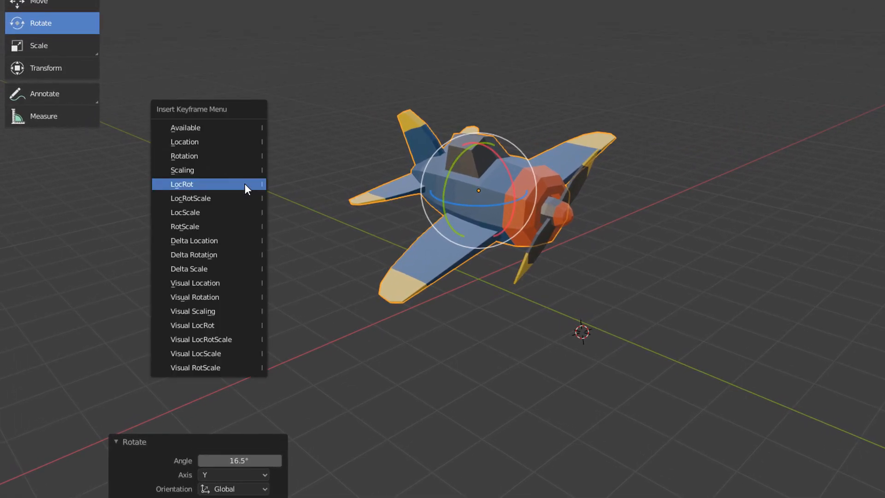
click(220, 185)
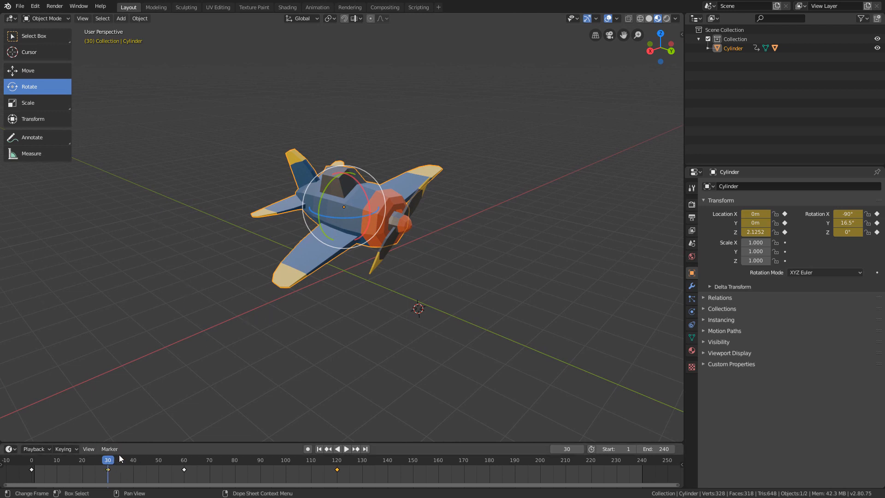
At frame 90, rotate the airplane body -13.2° about the global Y axis and insert a LocRot keyframe
key(space)
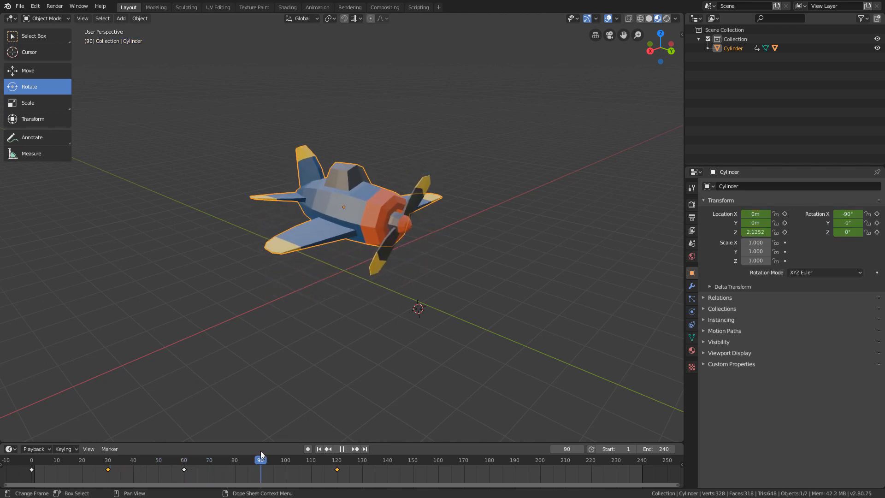
key(space)
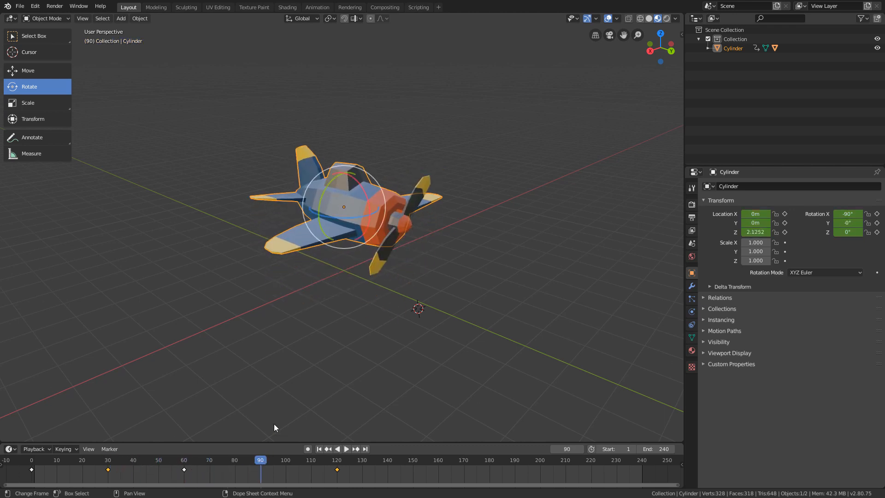
drag(321, 203, 324, 192)
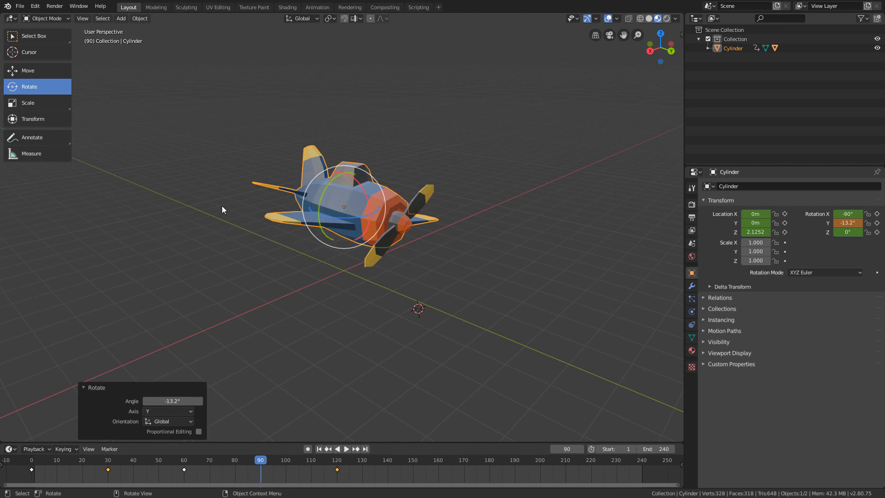
key(i)
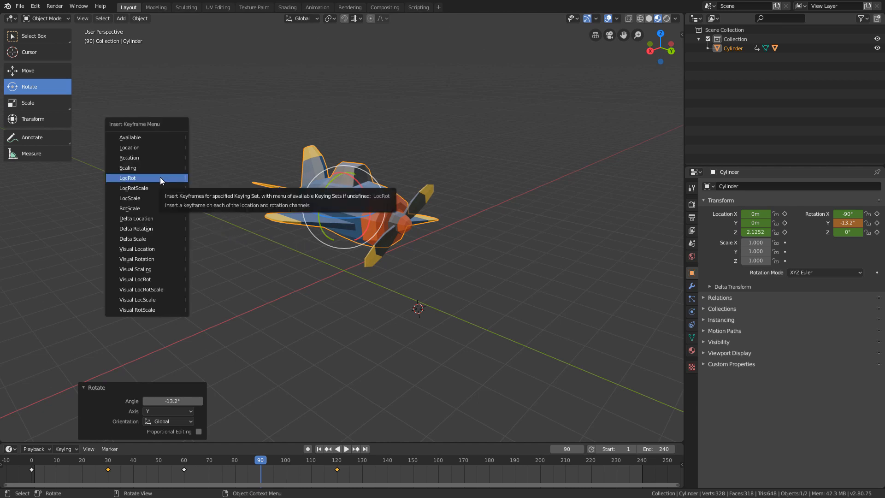
click(153, 178)
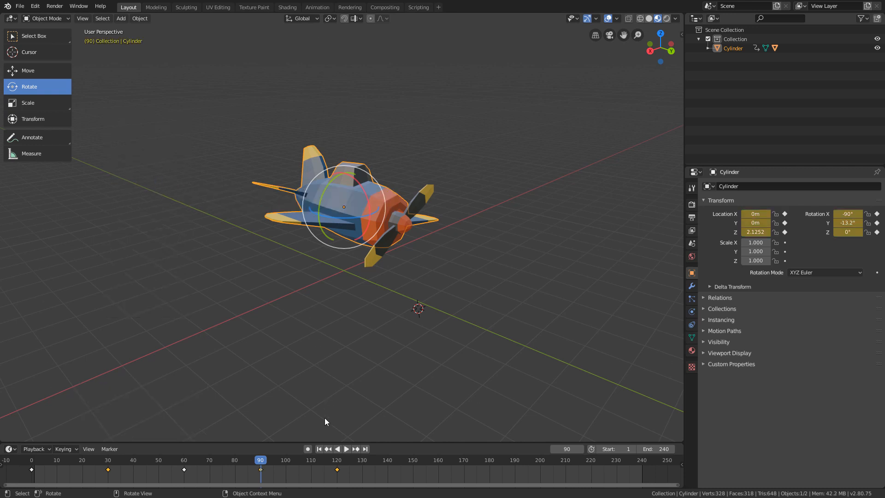
Switch to the Select Box tool and play the animation from the first frame to check the airplane's banking, then stop it
click(319, 449)
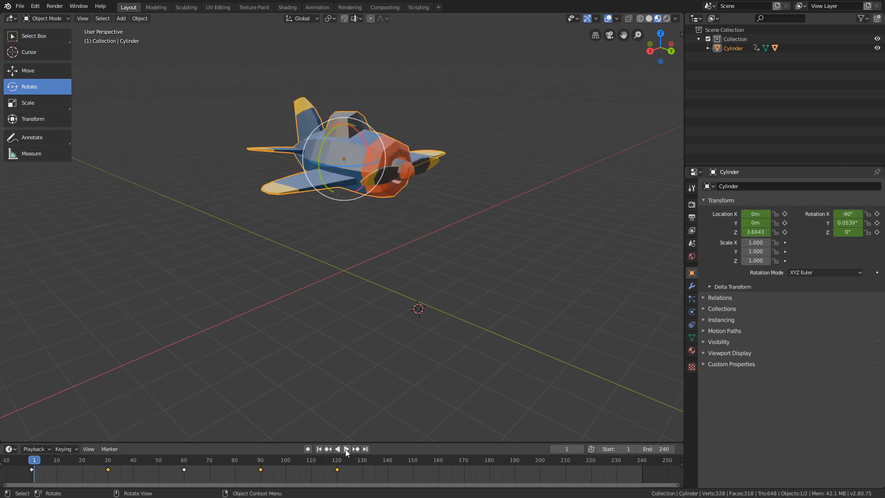
click(41, 39)
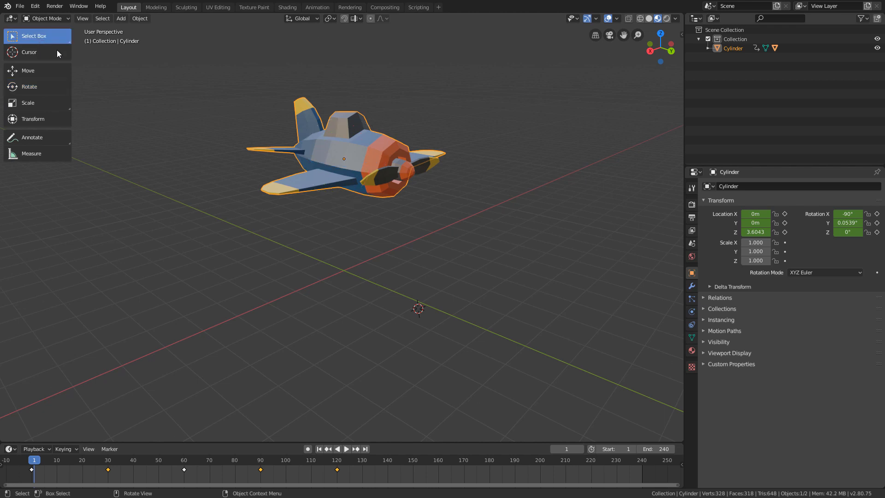
click(347, 448)
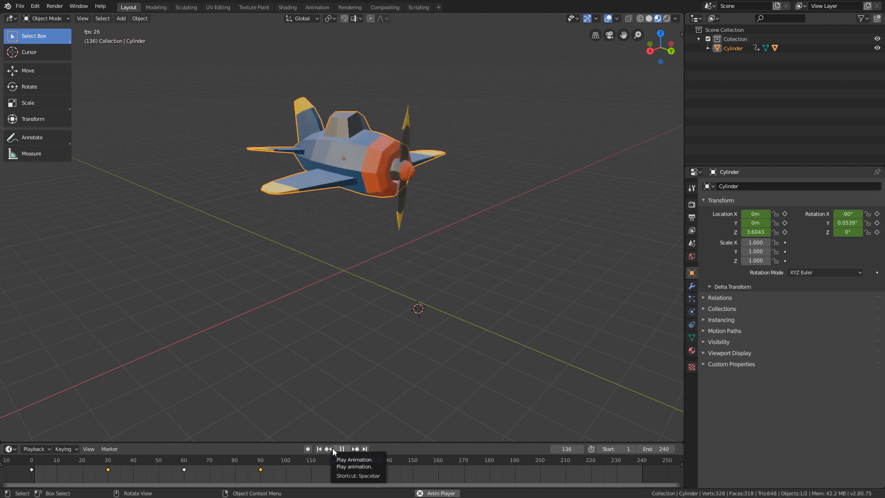
scroll(309, 482, down, 1)
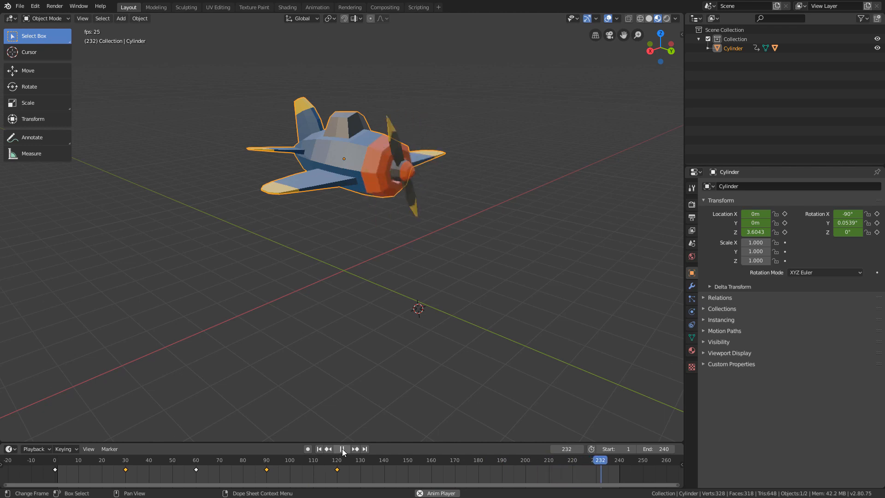
key(space)
Copy all the airplane body's keyframes from frames 0 to 120, paste them at frame 120, and play the animation from the first frame
key(b)
drag(213, 473, 42, 471)
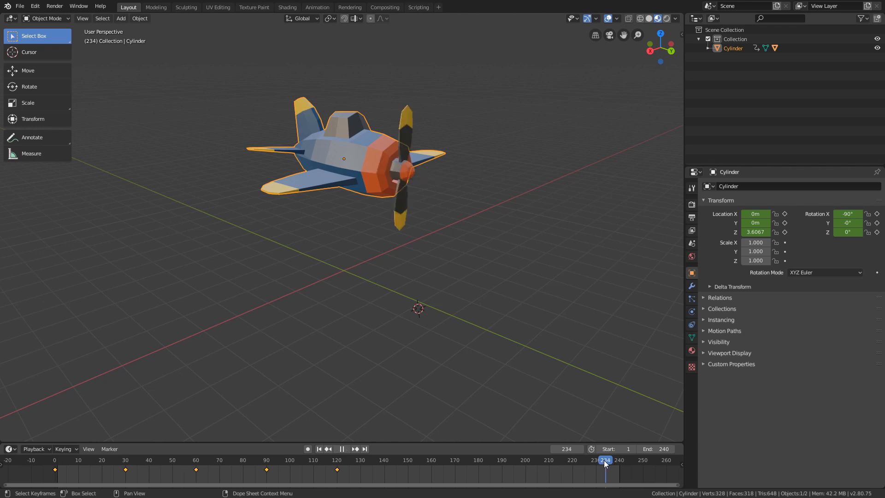
drag(603, 459, 336, 480)
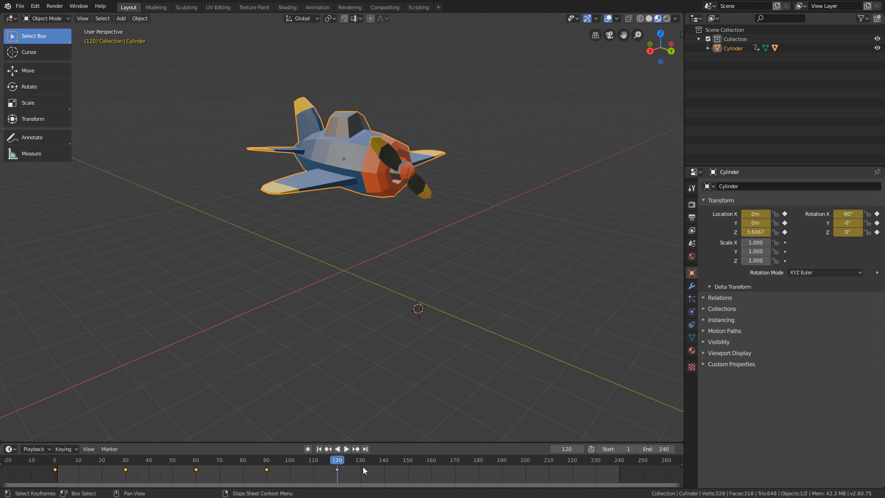
key(ctrl+c)
key(ctrl+v)
click(318, 449)
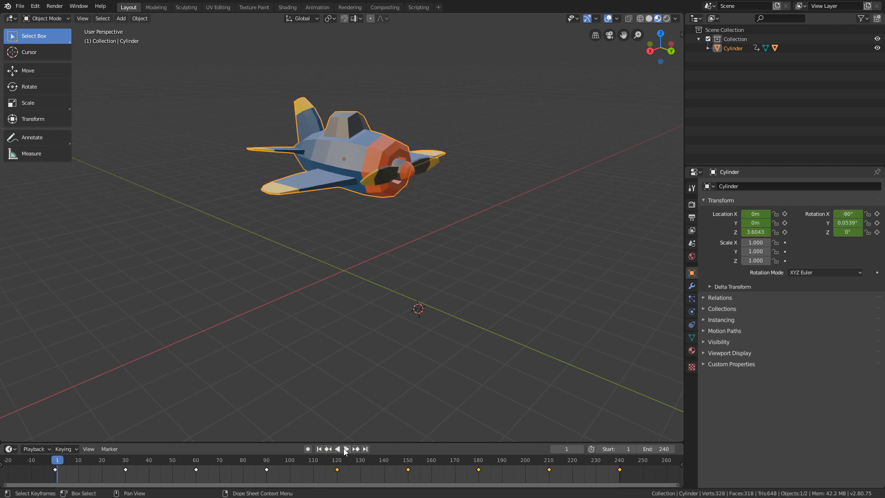
click(345, 448)
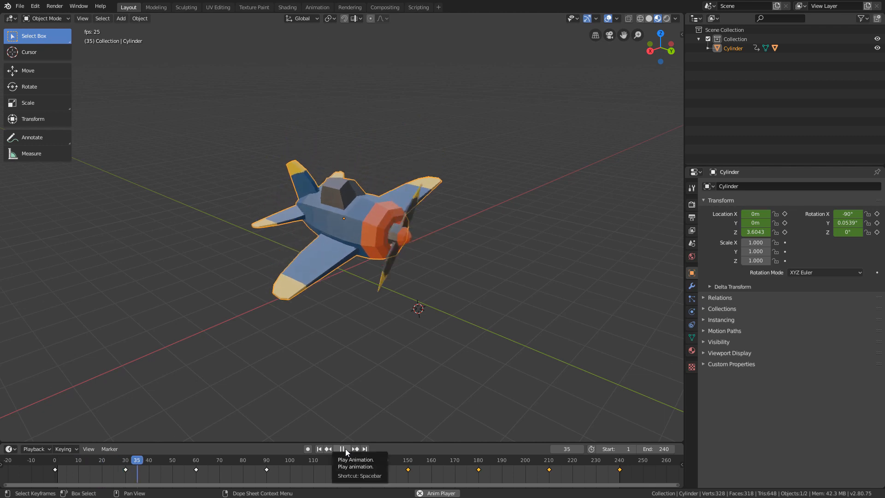